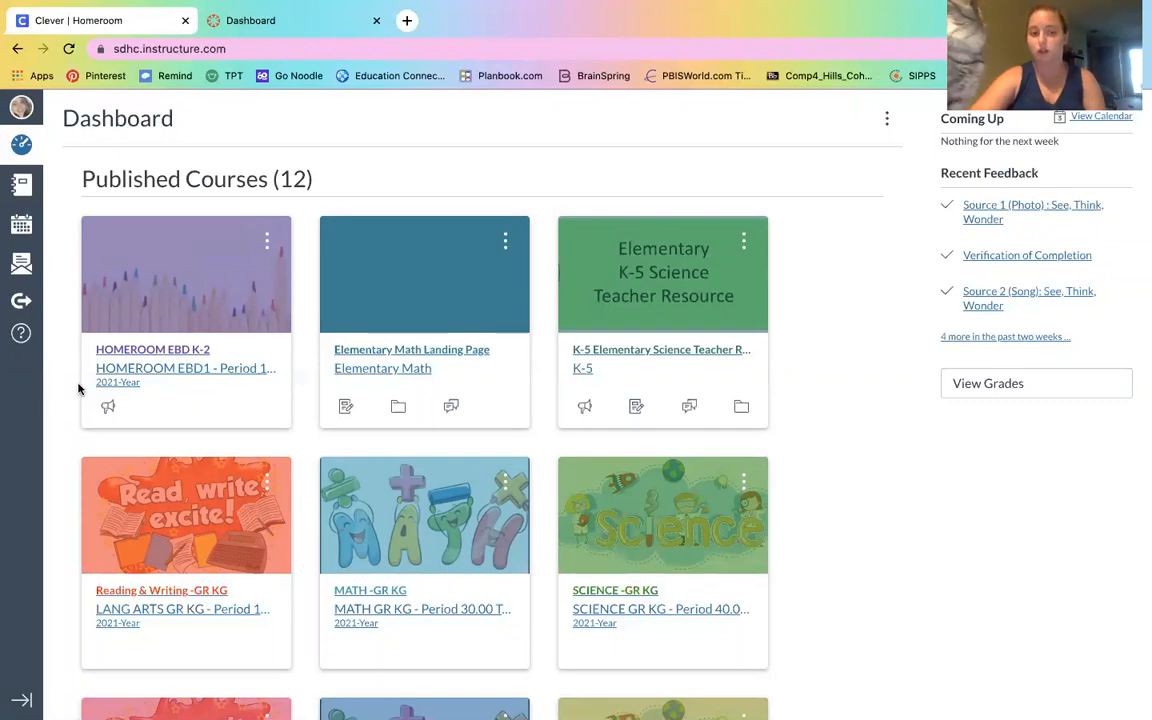
Open the MATH -GR KG course and copy its page address
left_click(387, 517)
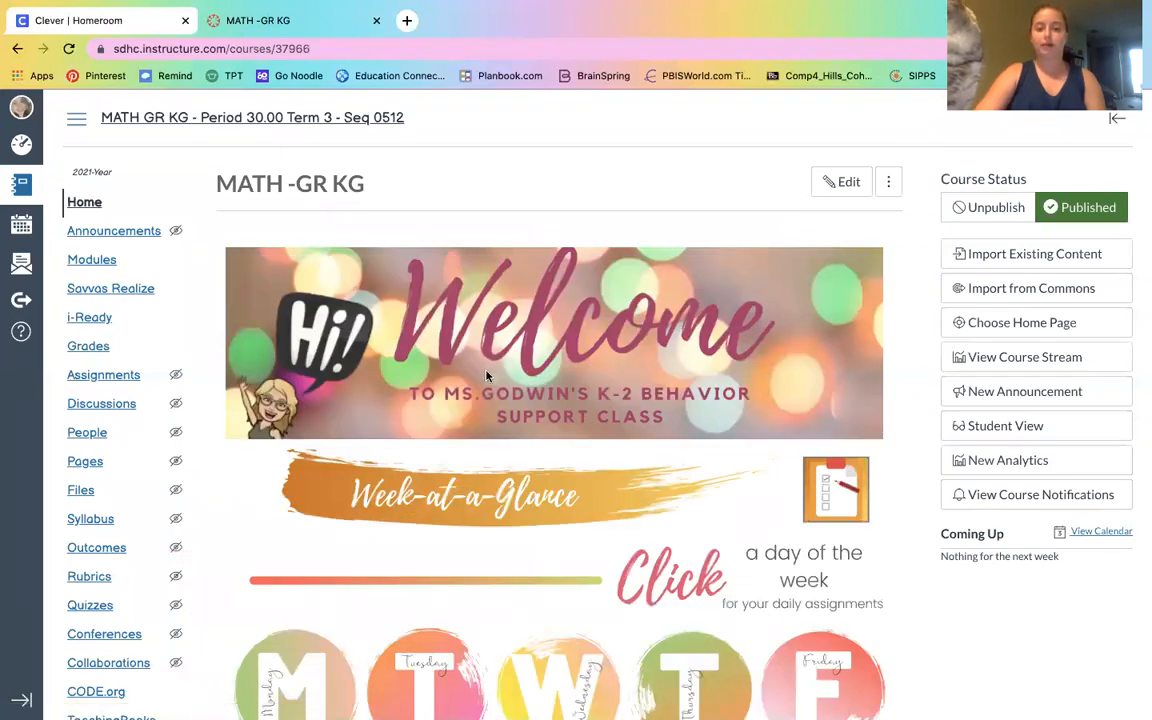
left_click(160, 50)
key("super+c")
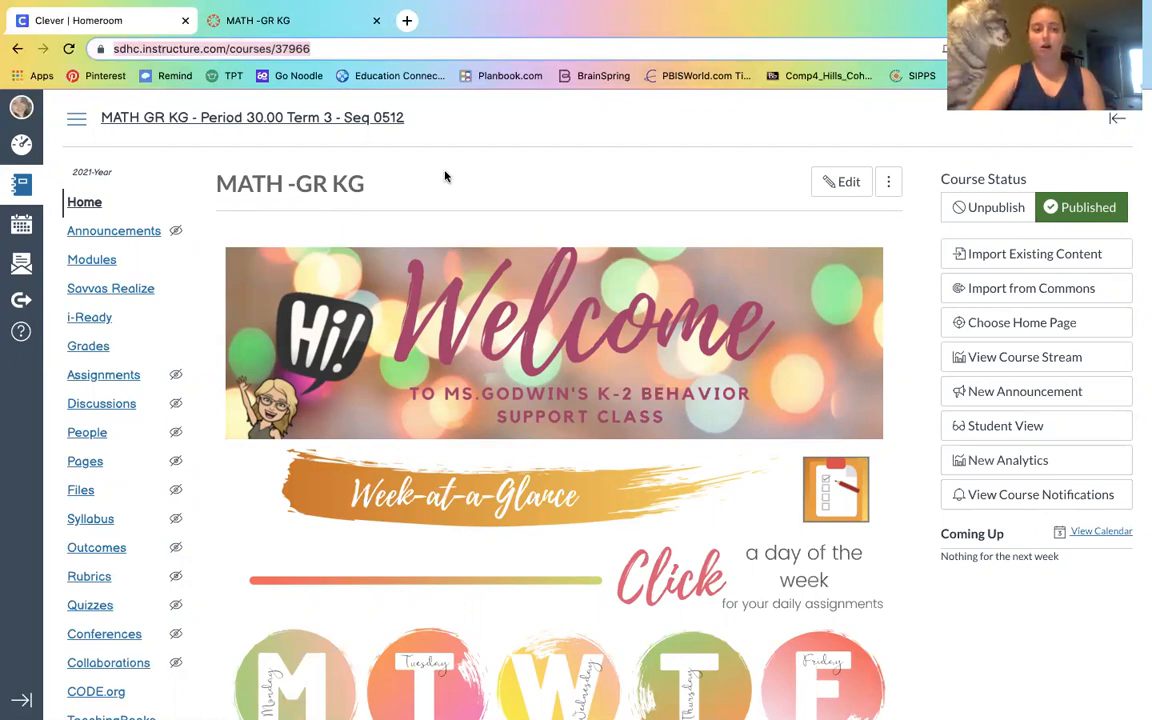
Go back to the dashboard and open the settings of the HOMEROOM EBD K-2 course
left_click(31, 148)
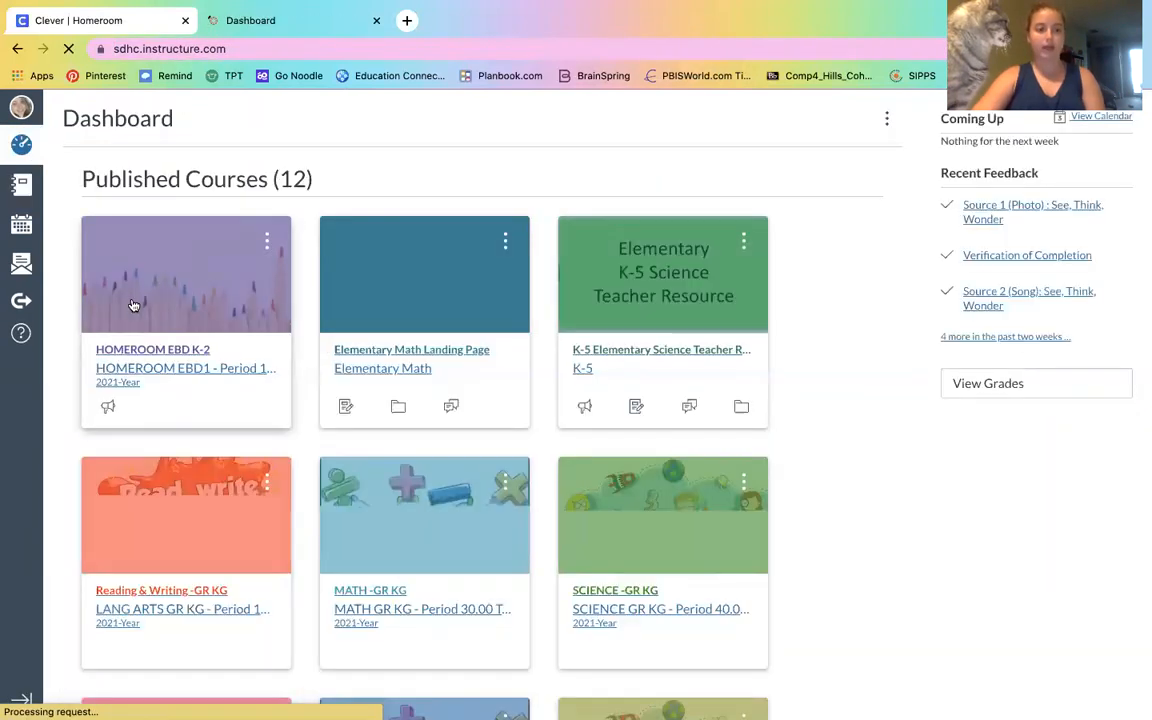
left_click(135, 306)
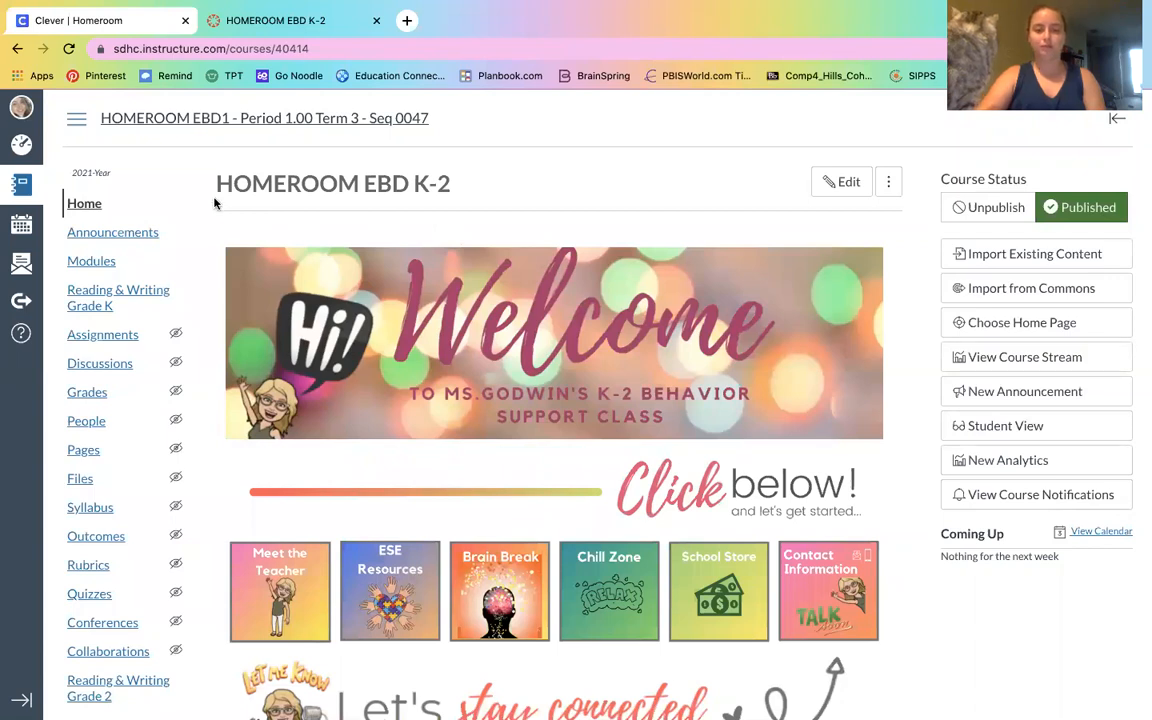
scroll(213, 203, "down", 4)
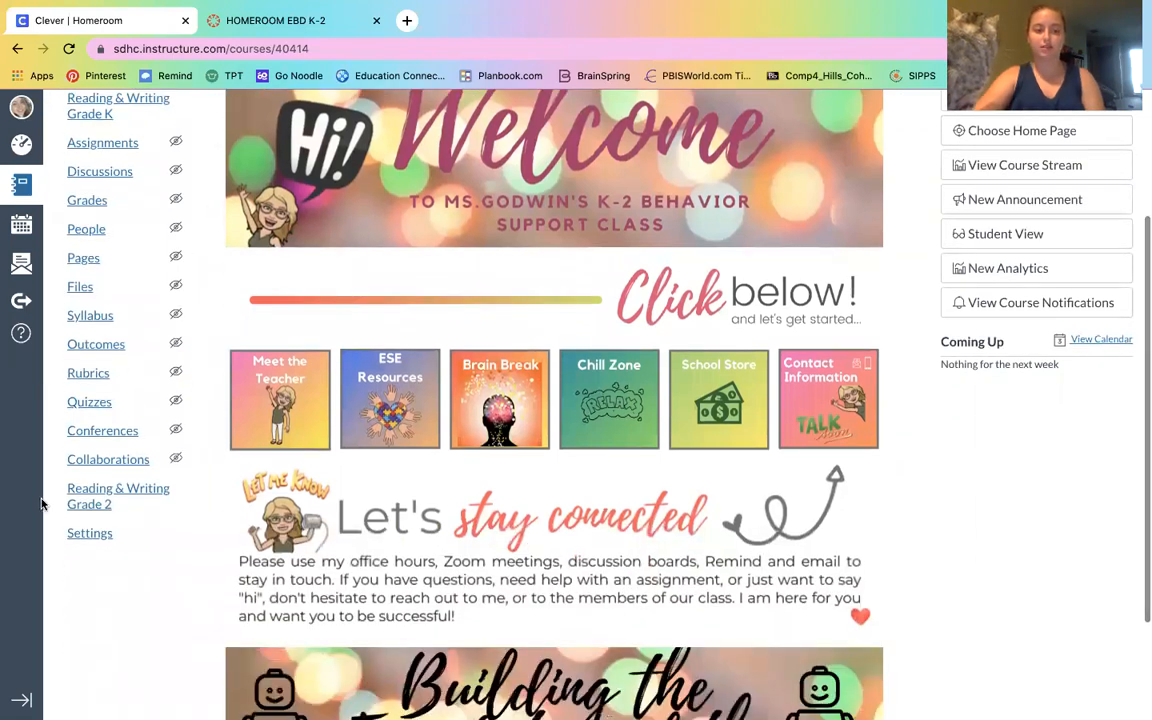
left_click(90, 535)
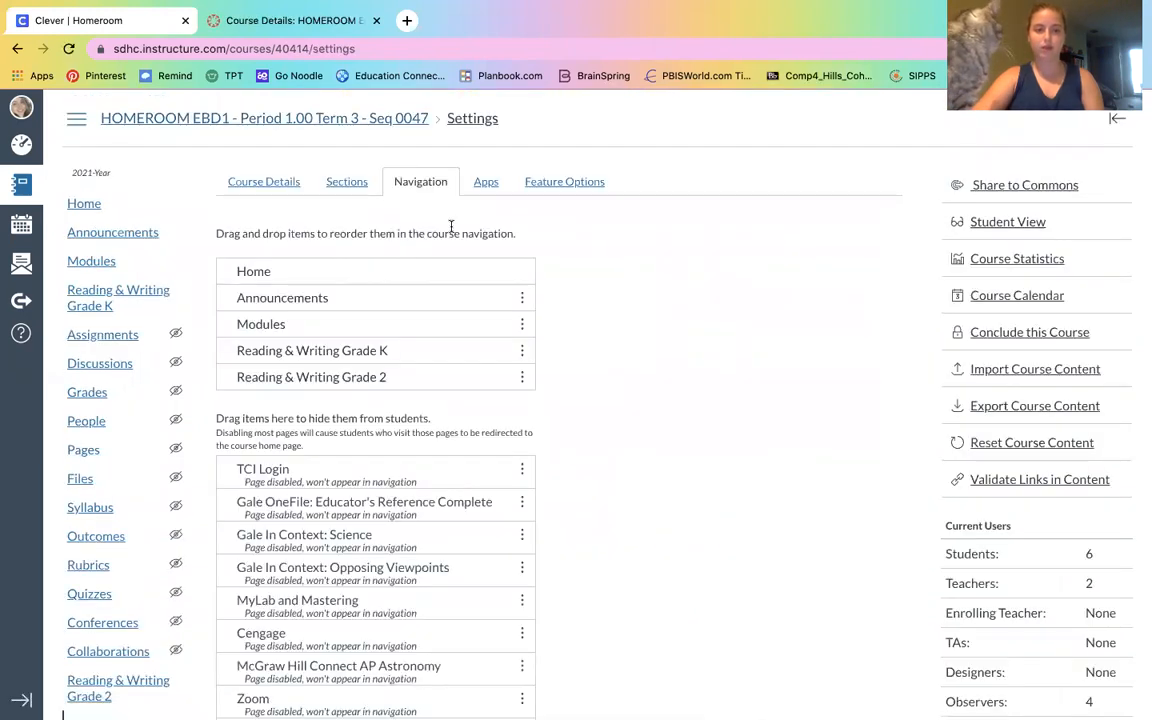
Filter the course's external apps for "redirec" and open the Redirect Tool
left_click(490, 186)
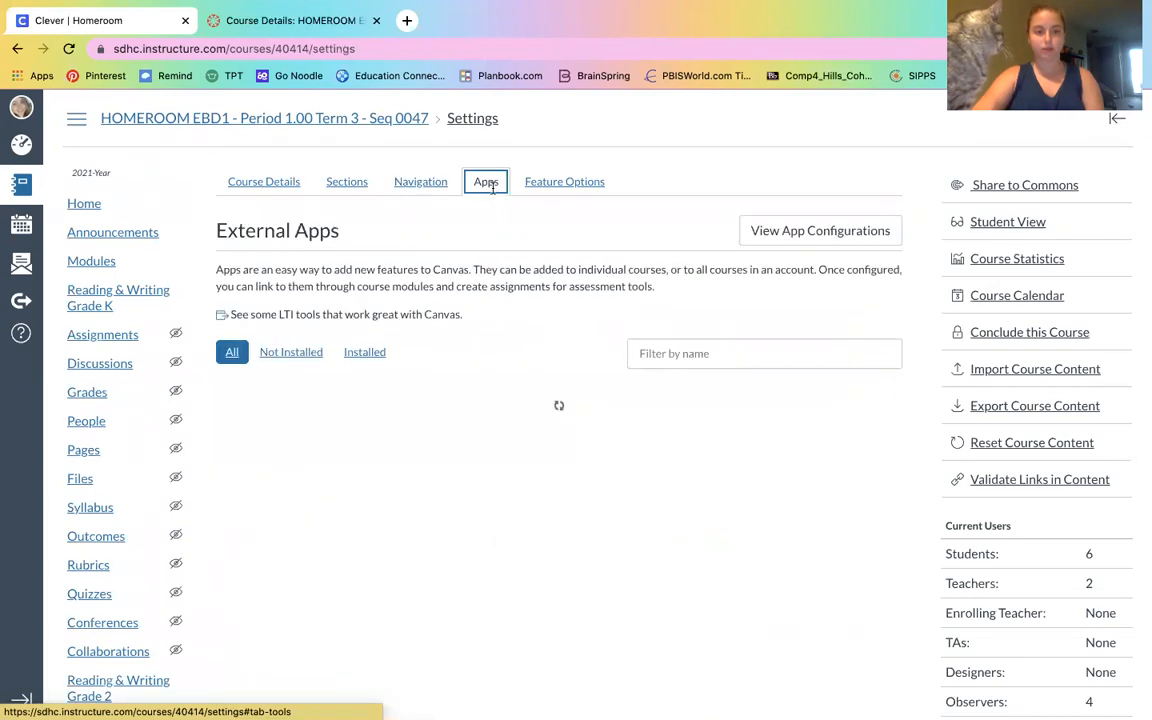
left_click(715, 355)
type("redirect")
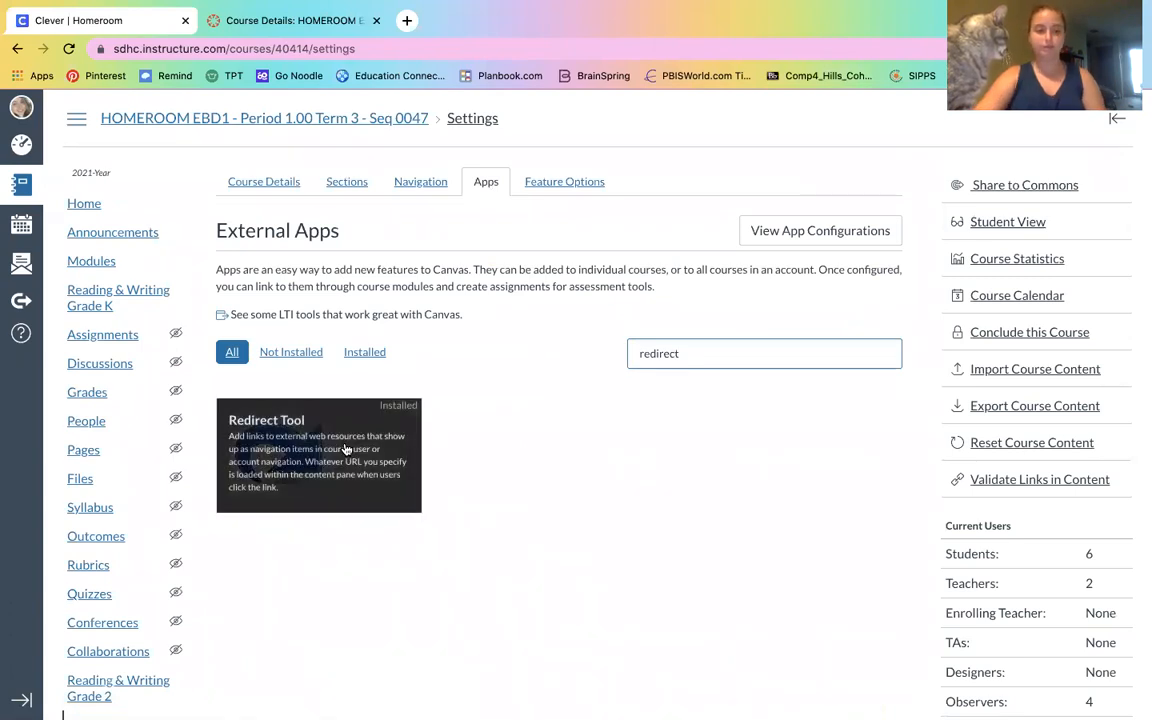
mouse_move(324, 474)
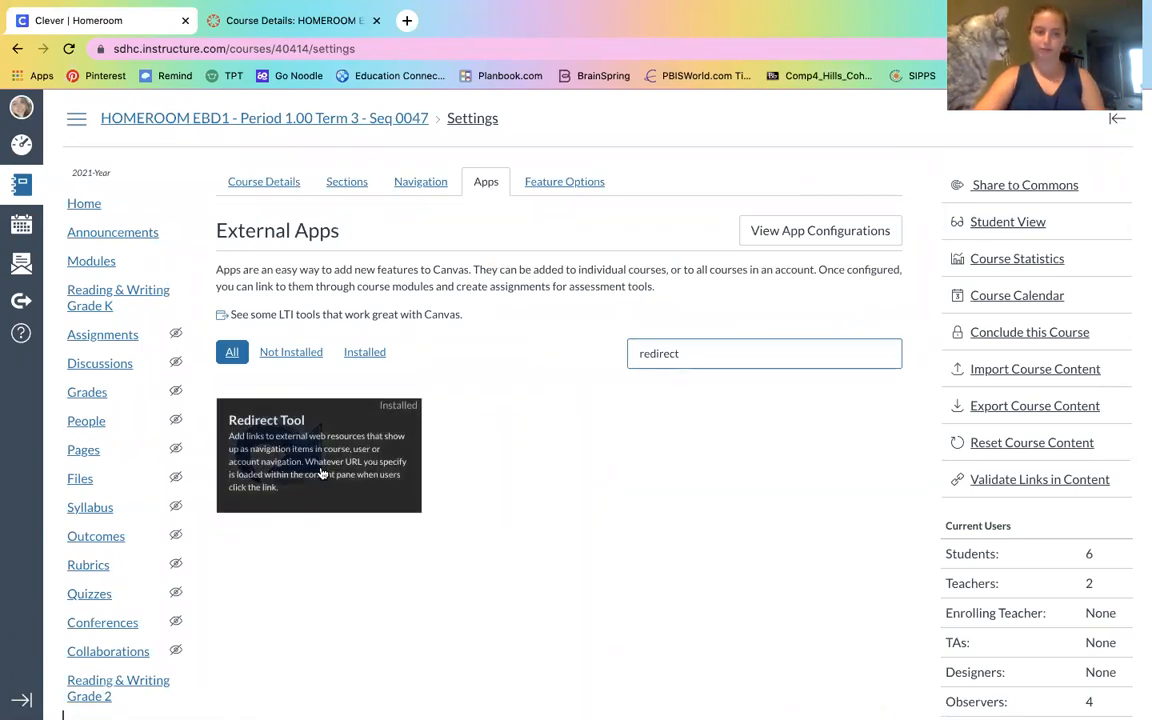
left_click(322, 474)
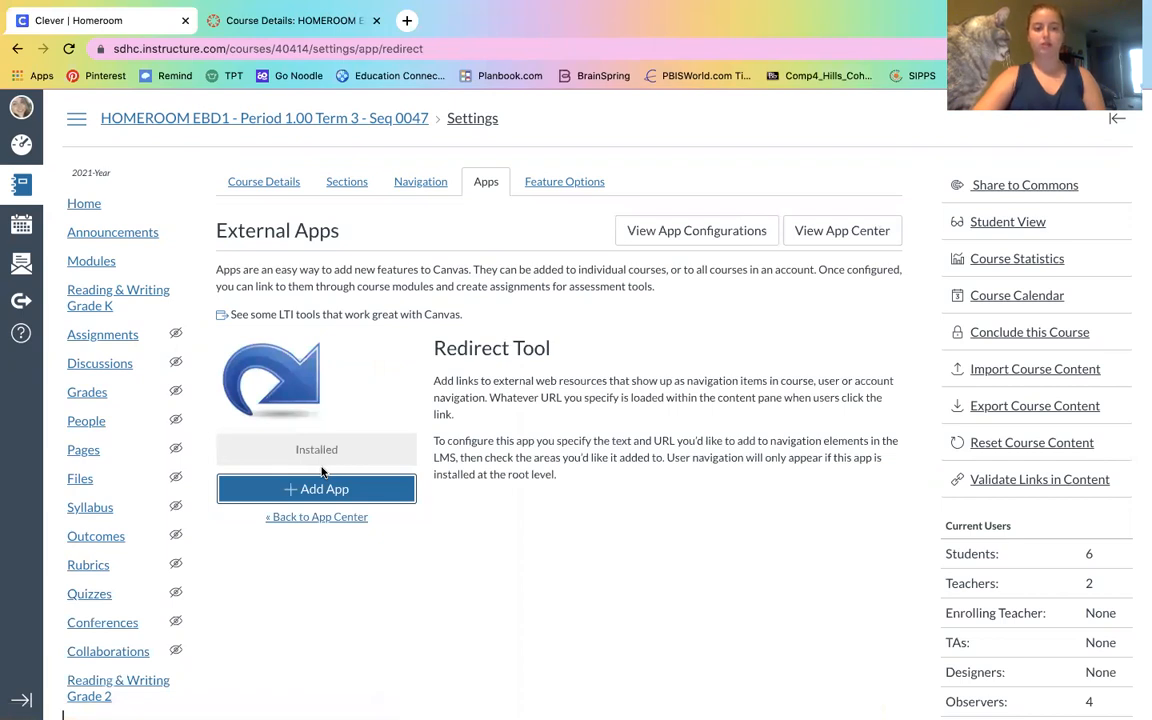
Start adding the Redirect Tool and paste the MATH -GR KG course address as the URL Redirect
left_click(318, 489)
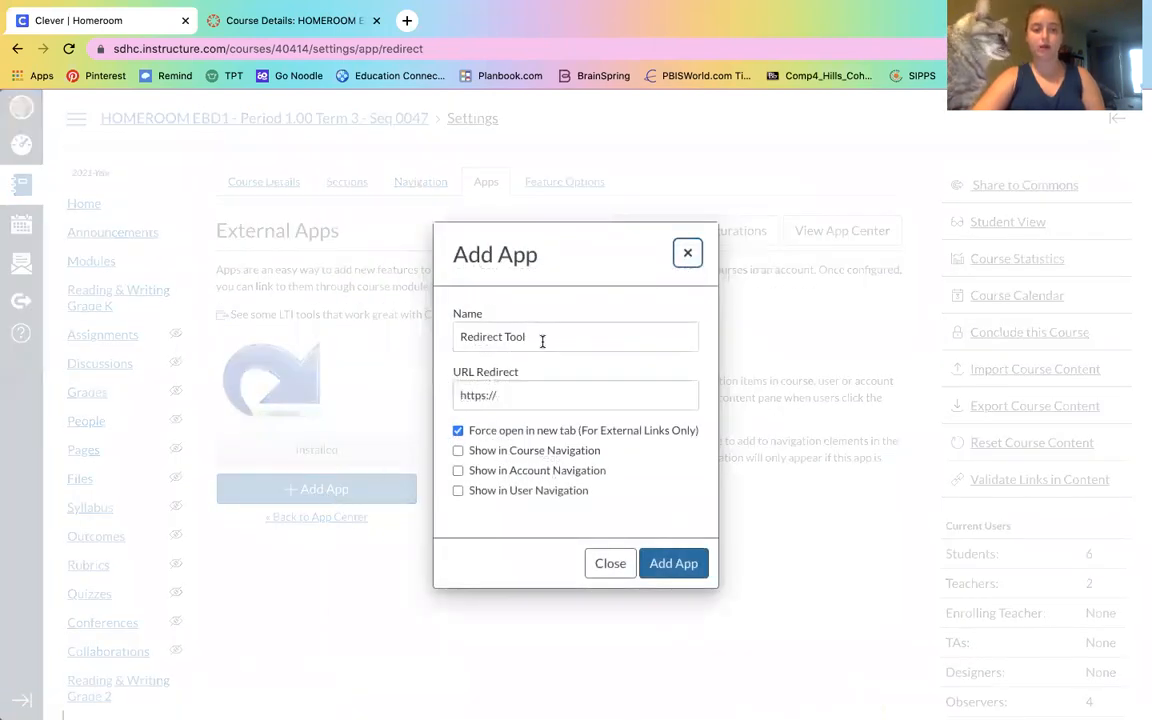
triple_click(522, 393)
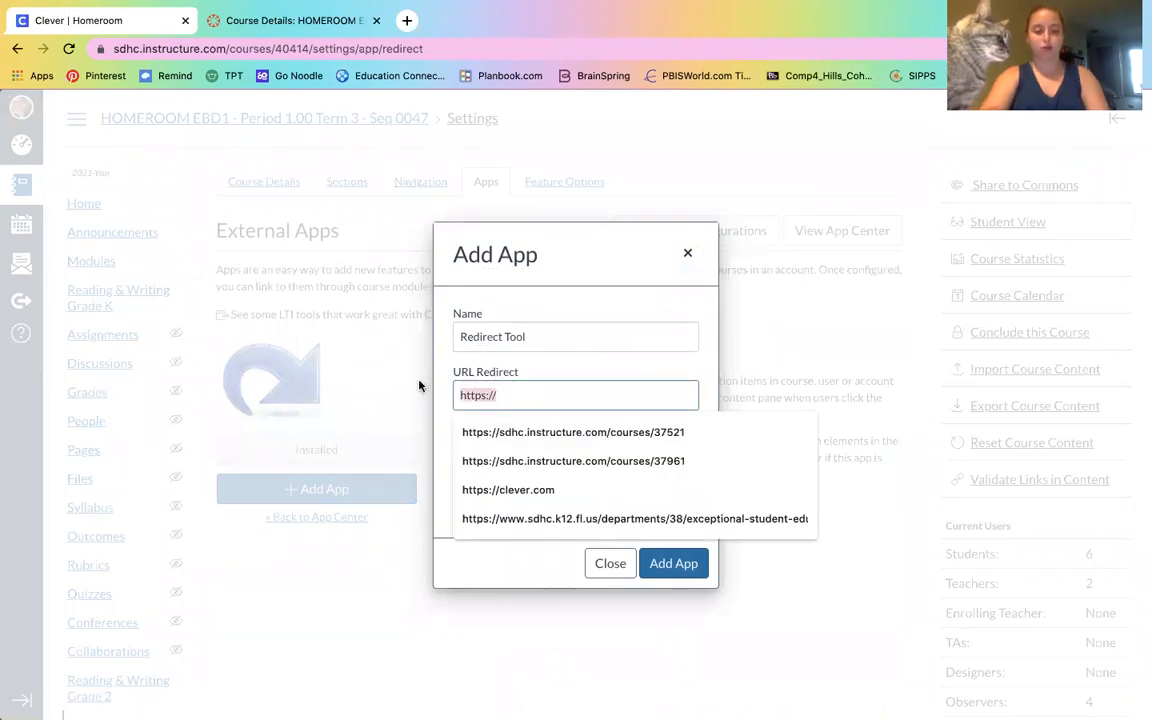
key("super+v")
Name the redirect "Math Grade K", show it in course navigation instead of a new tab, and add the app
triple_click(542, 336)
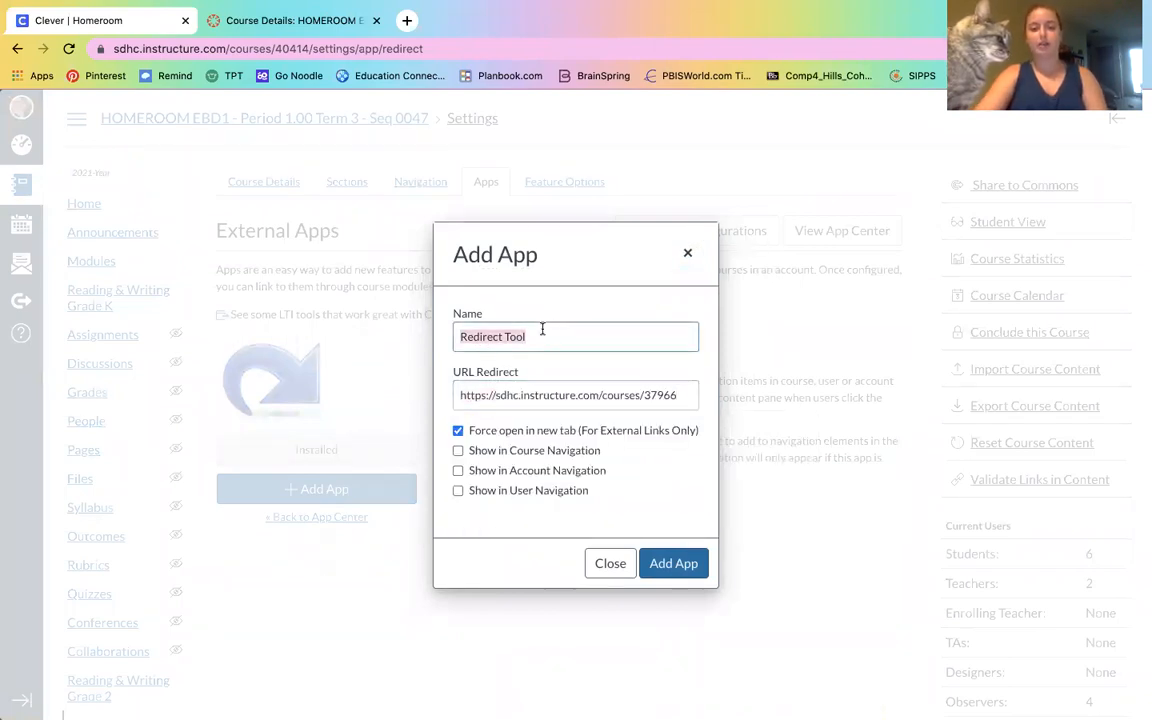
type("Ma")
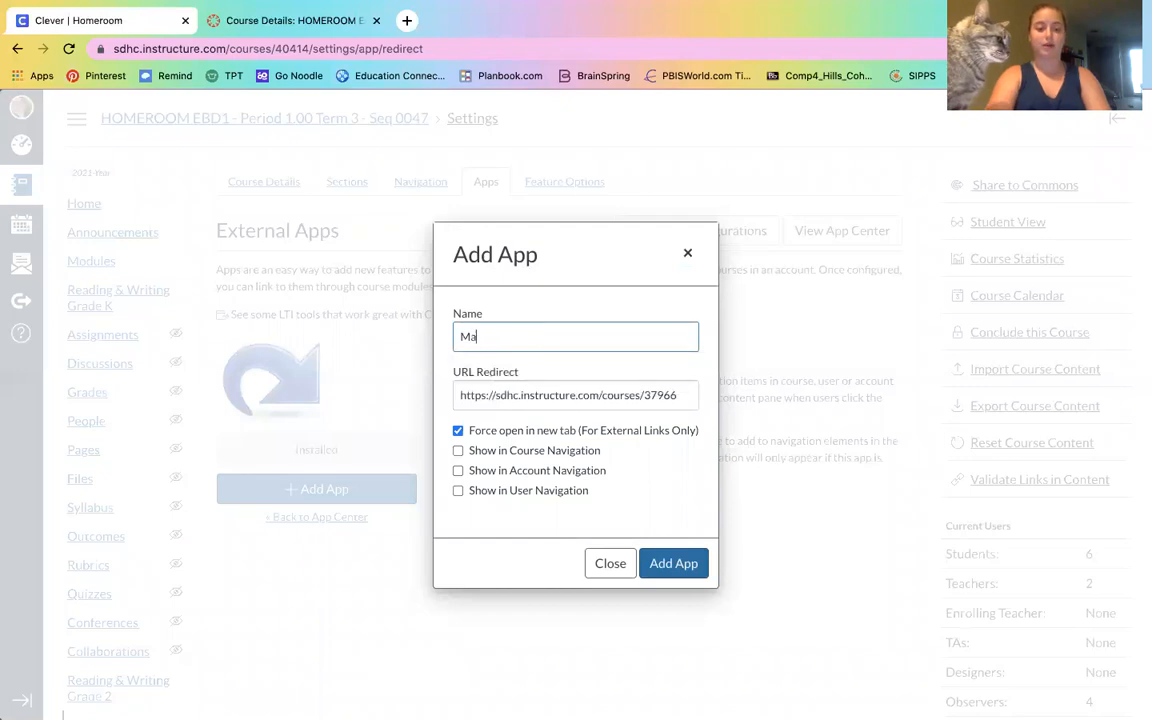
type("th Grade K")
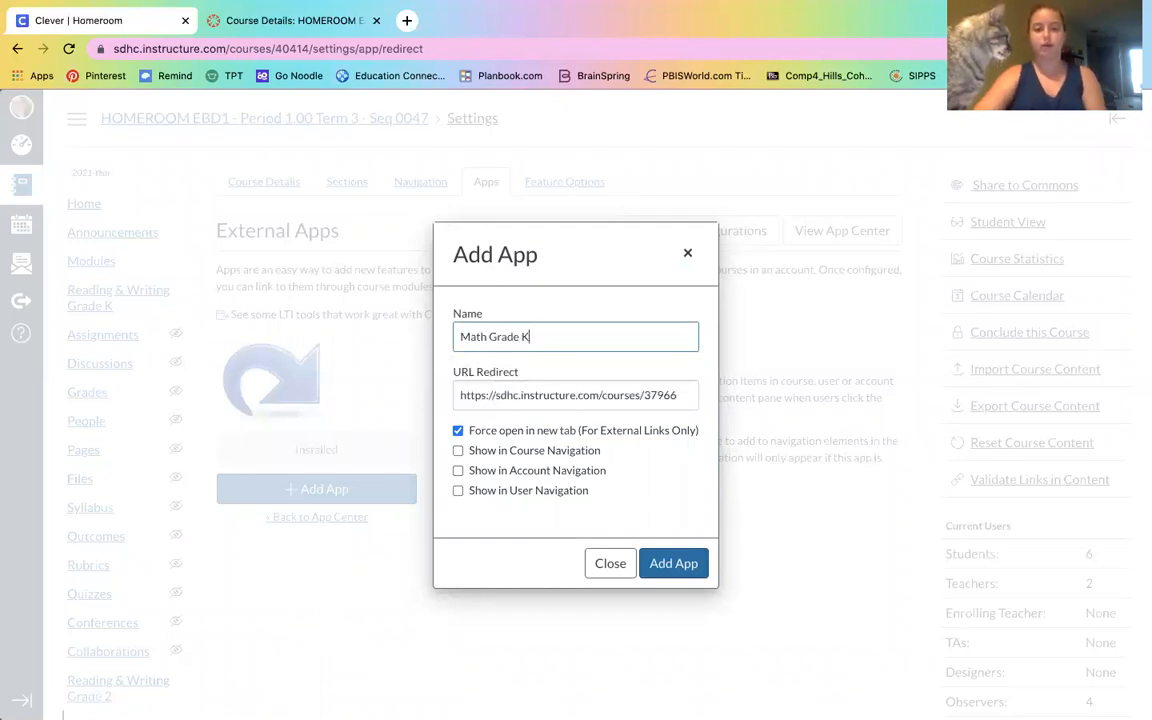
left_click(460, 452)
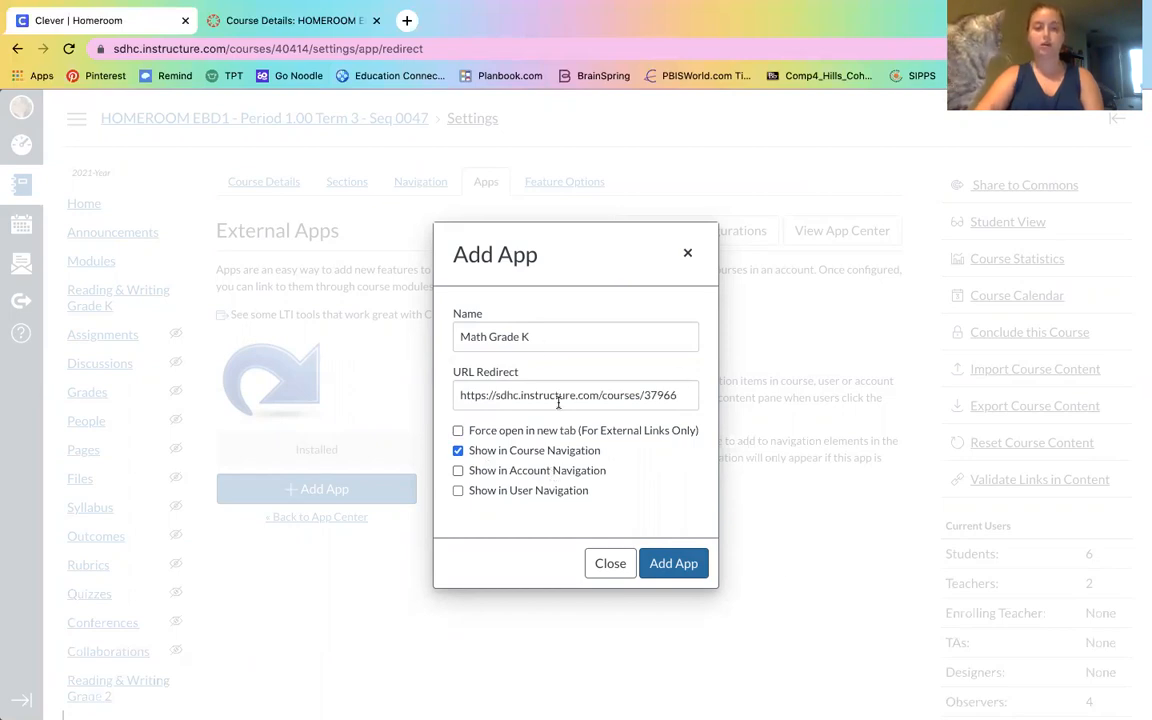
left_click(699, 567)
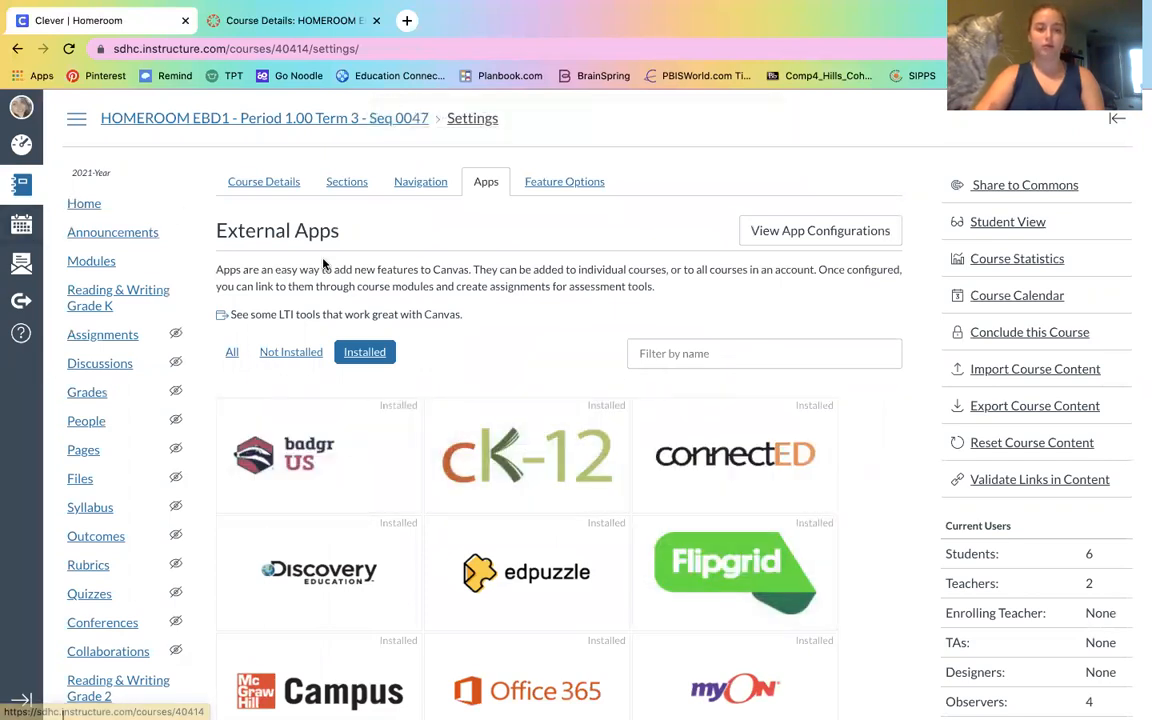
Return to the course home and preview it in Student View, then leave Student View
scroll(438, 235, "down", 3)
scroll(438, 235, "down", 4)
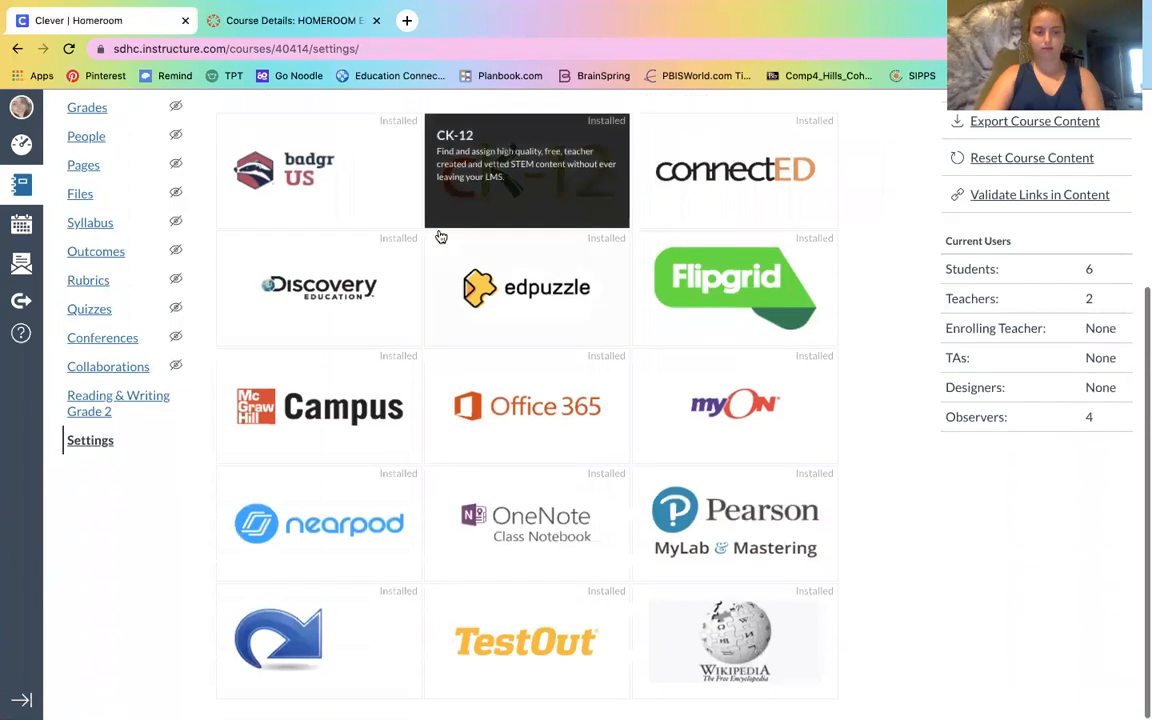
scroll(438, 235, "up", 6)
left_click(95, 203)
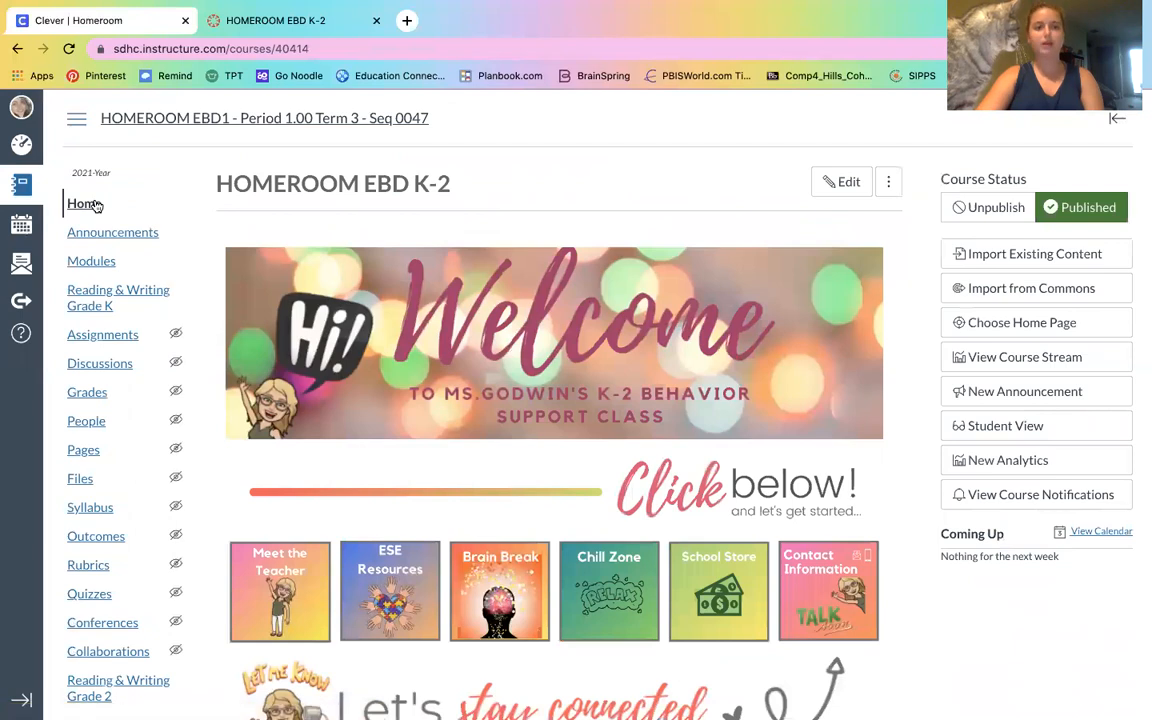
left_click(1027, 427)
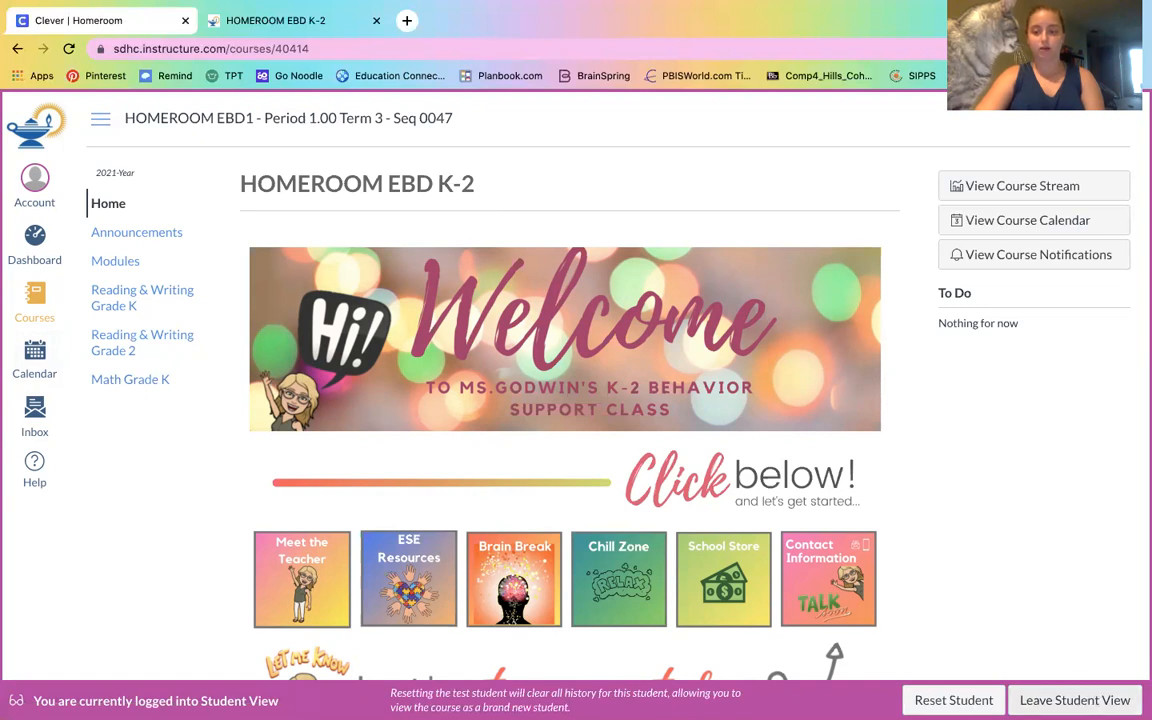
left_click(1074, 700)
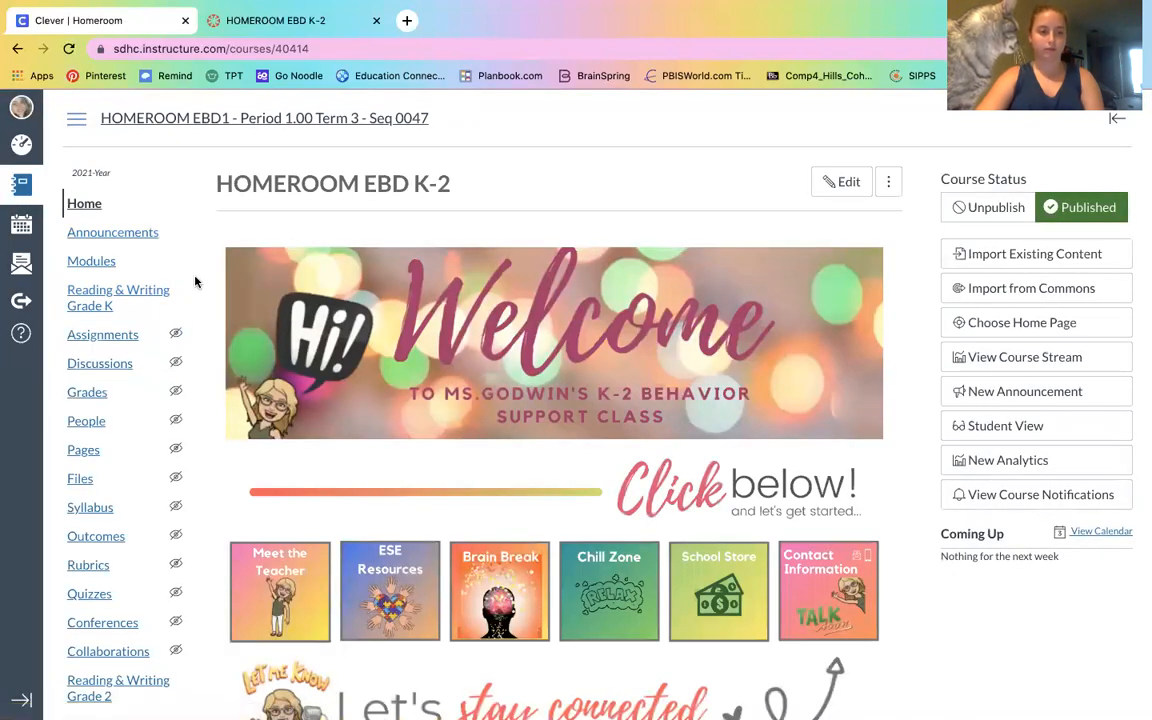
Follow the new Math Grade K course navigation link to test it
scroll(195, 282, "down", 3)
left_click(127, 637)
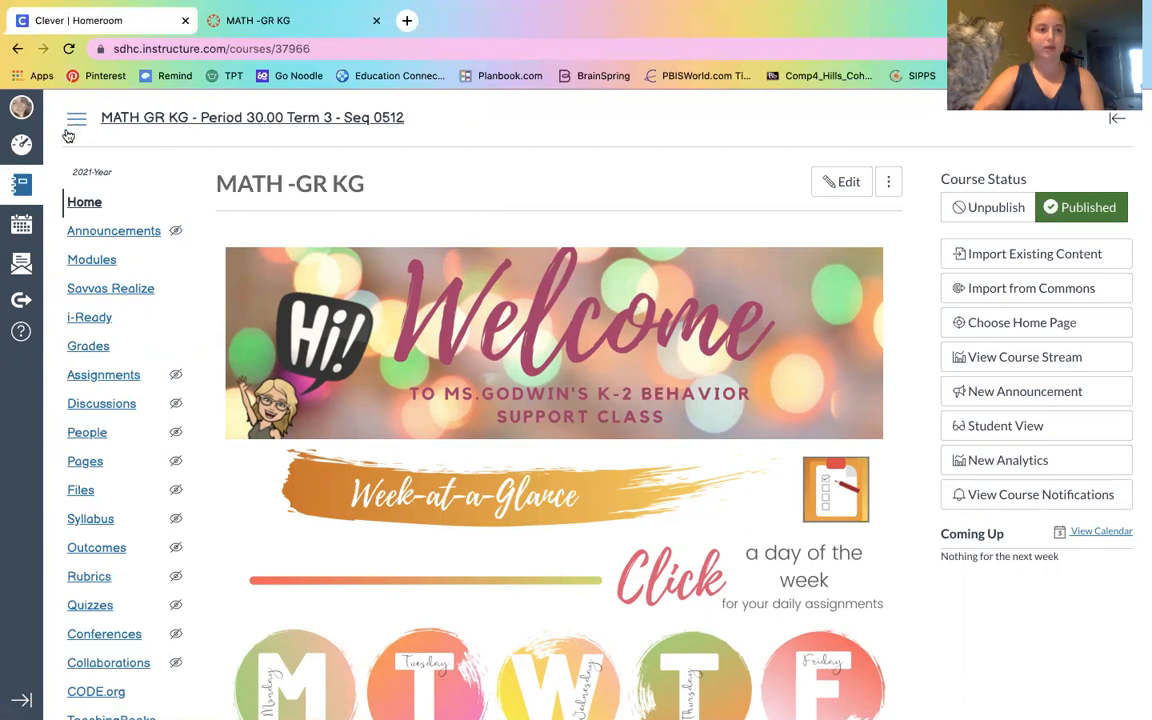
Open the SCIENCE -GR KG course from the dashboard and copy its page address
left_click(21, 148)
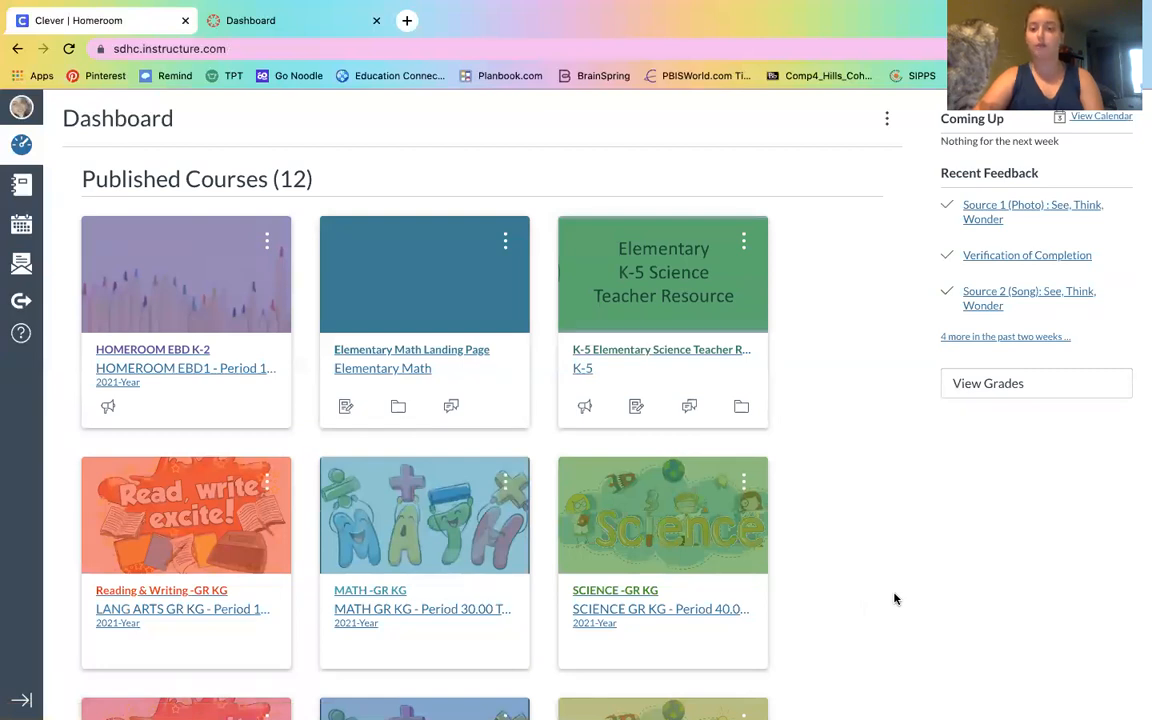
left_click(659, 538)
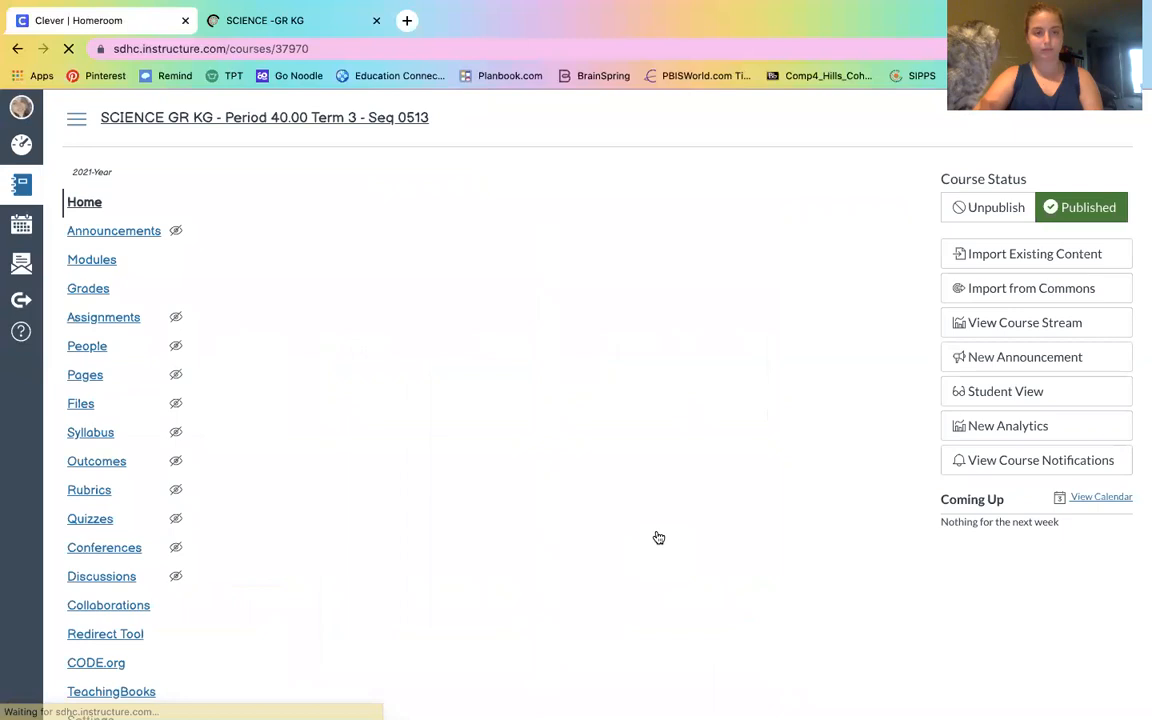
left_click(203, 45)
key("ctrl+c")
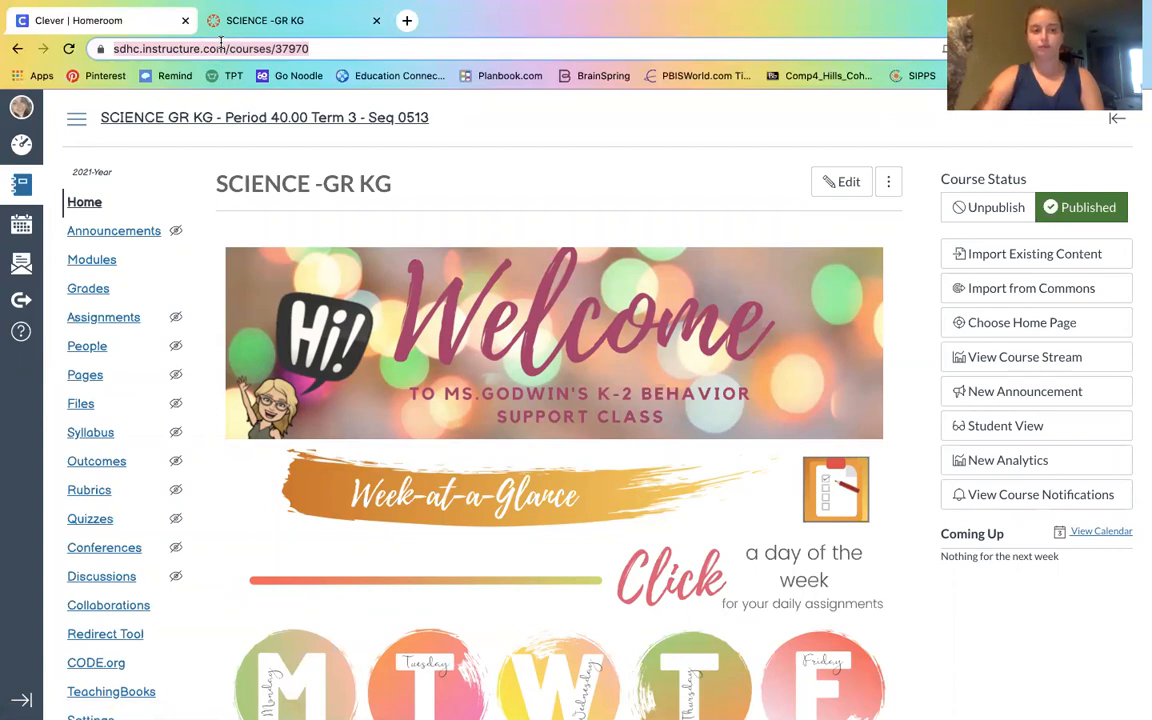
Go back to the dashboard and open the settings of the HOMEROOM EBD K-2 course
left_click(22, 145)
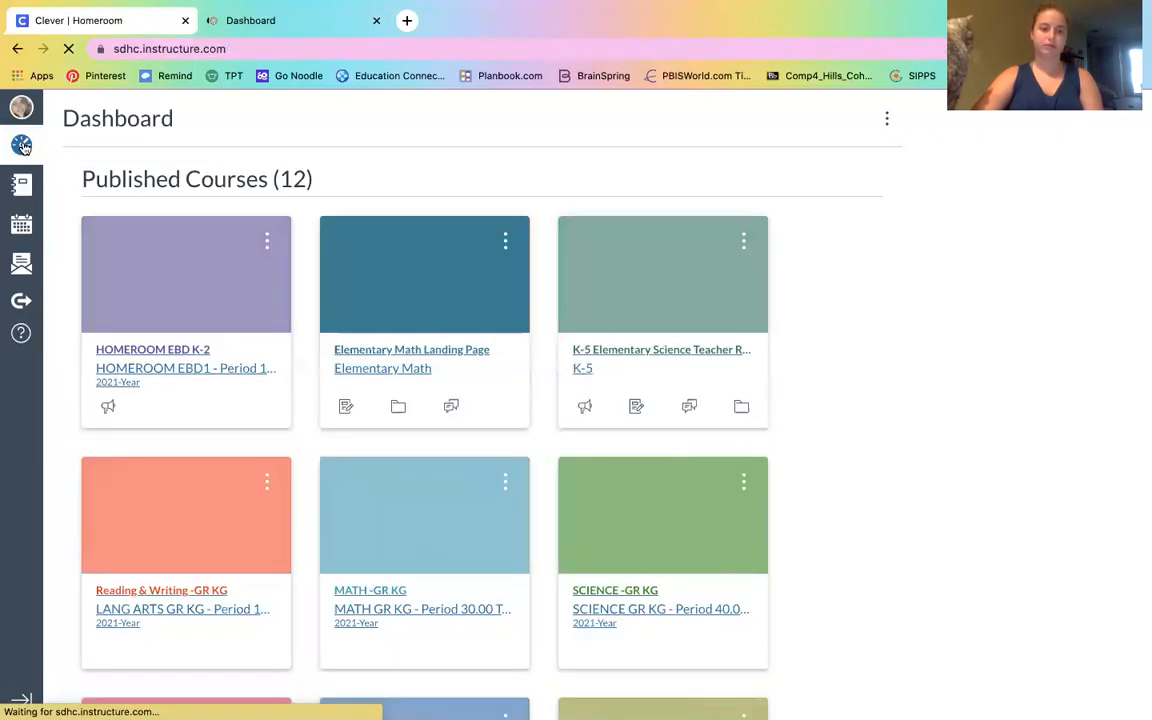
left_click(213, 279)
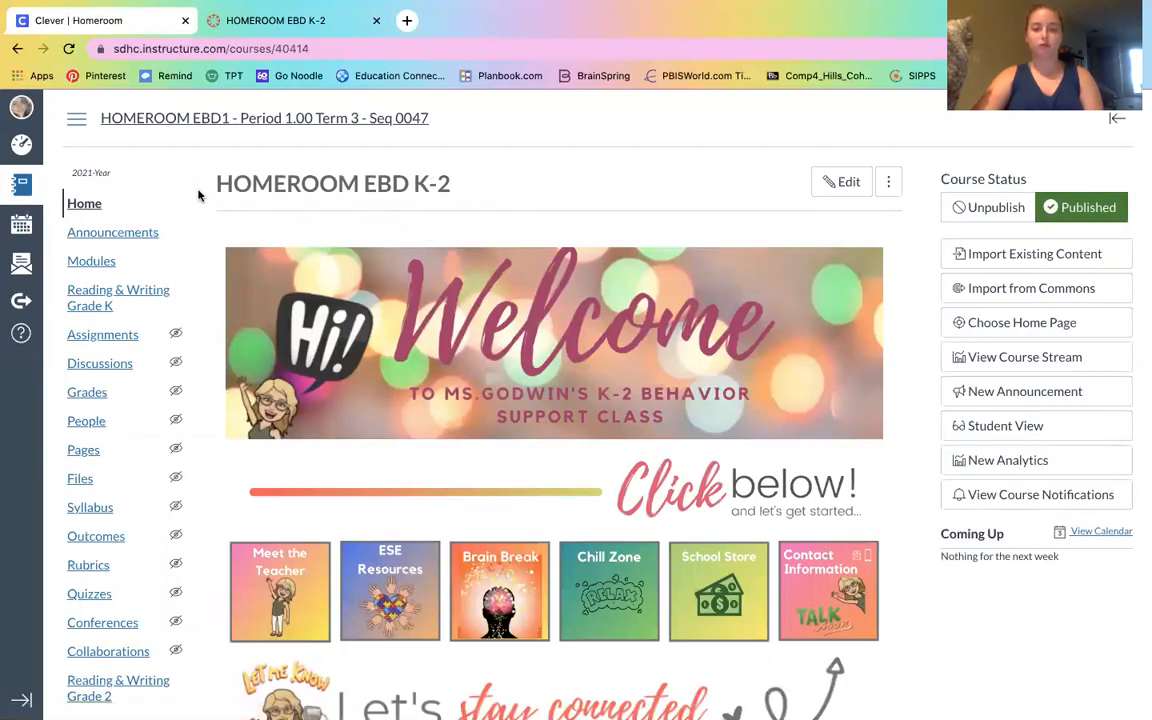
scroll(198, 195, "down", 1)
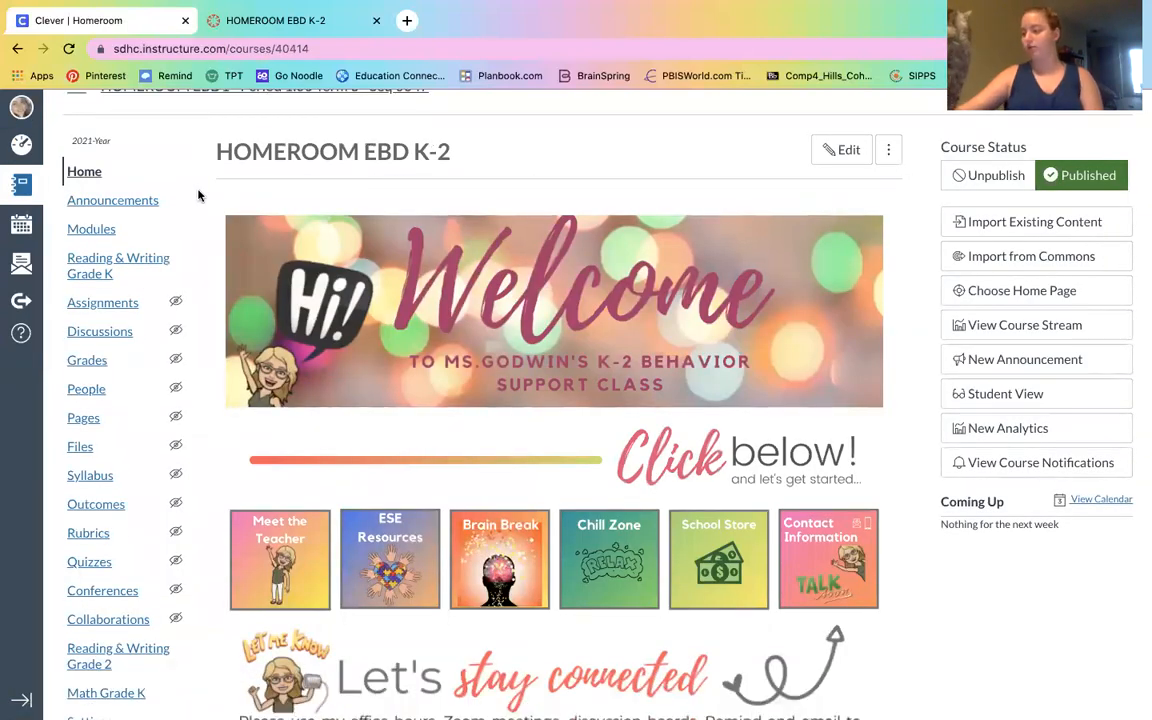
scroll(198, 195, "down", 3)
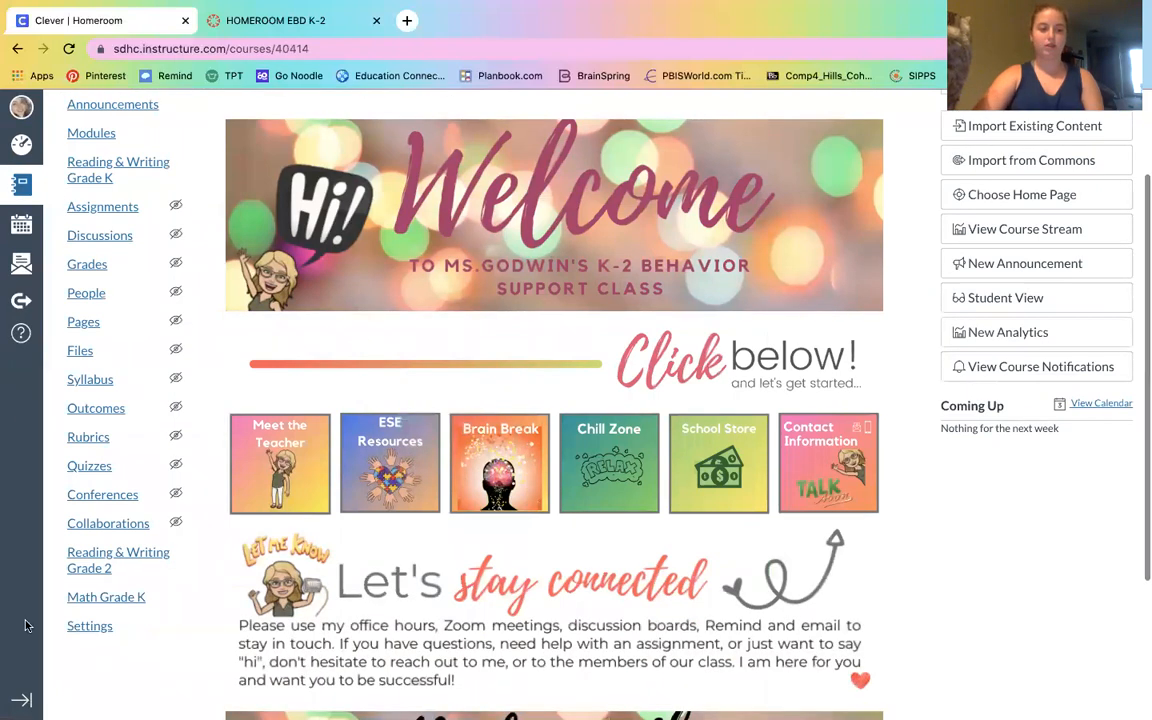
left_click(78, 627)
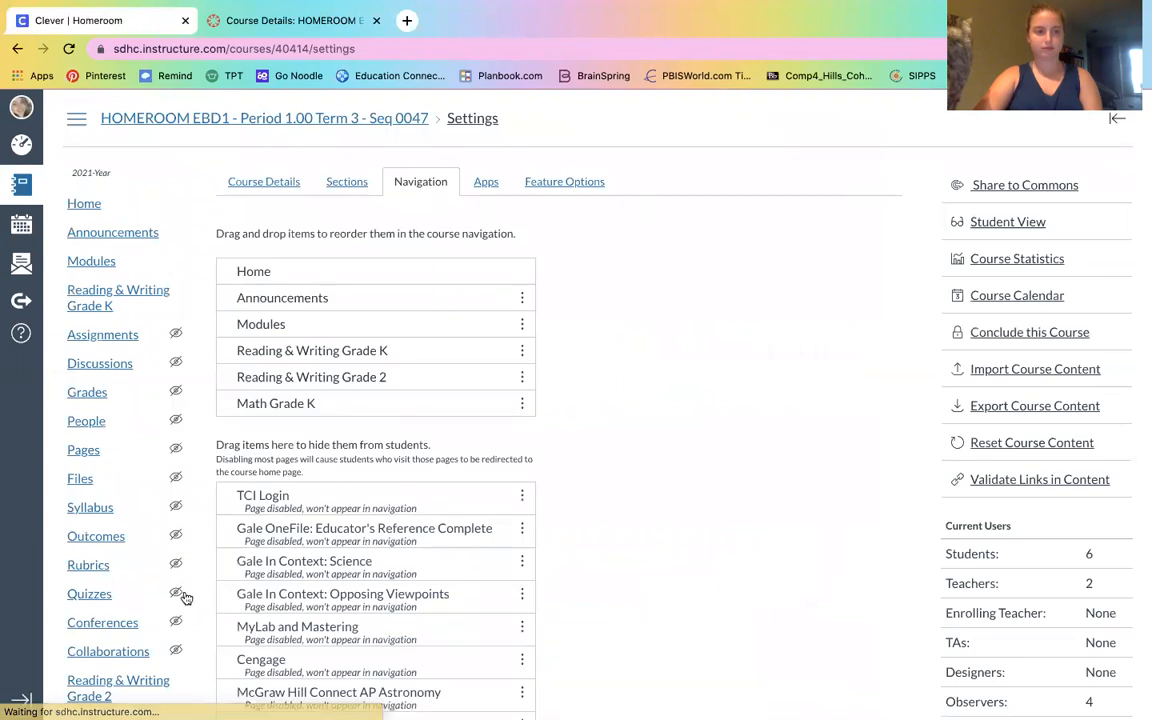
Filter the course's external apps for "redirect" and open the Redirect Tool
left_click(490, 188)
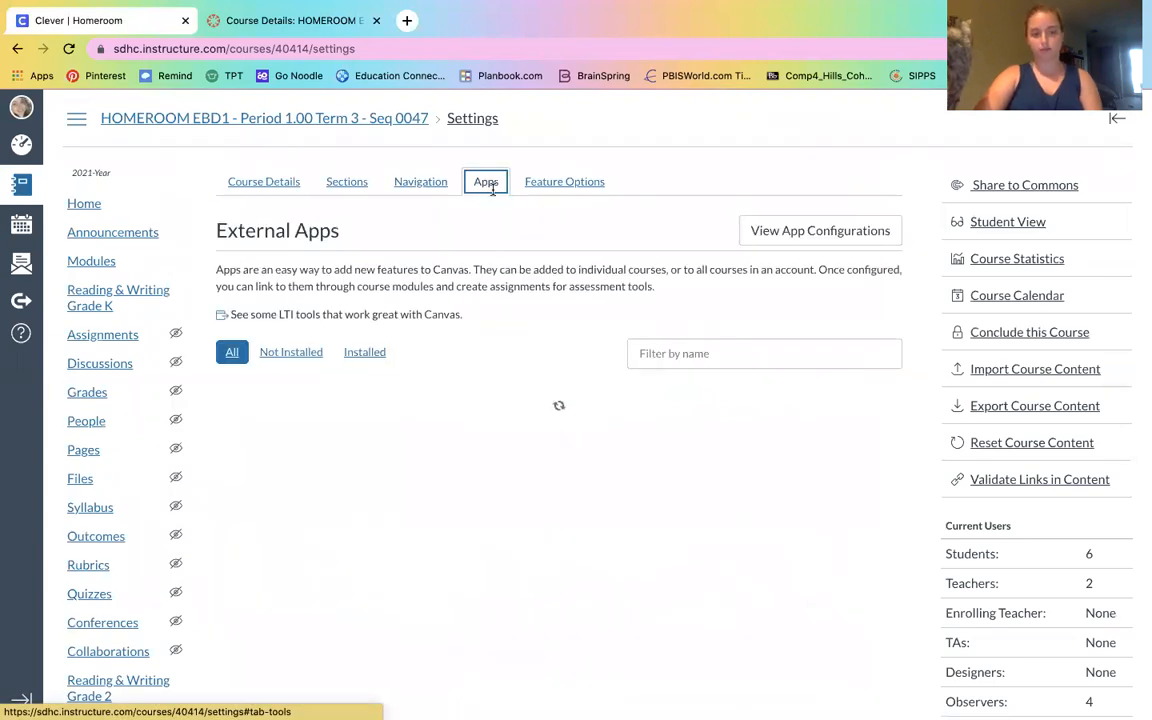
left_click(720, 353)
type("red")
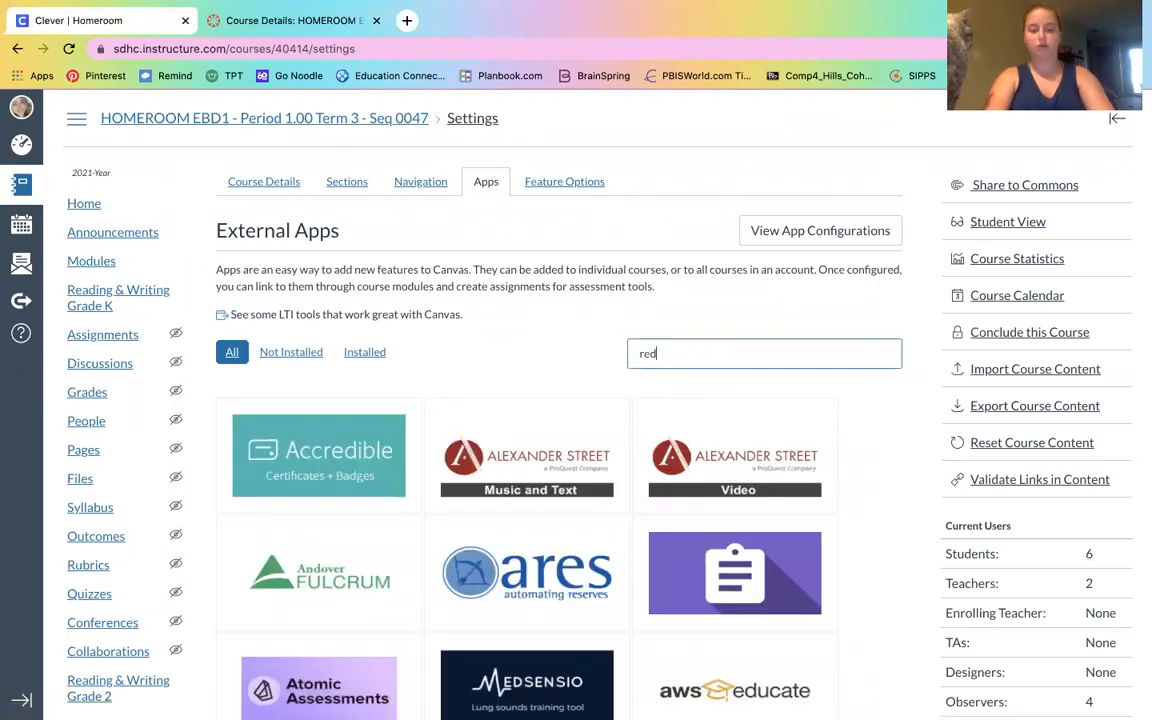
type("irec")
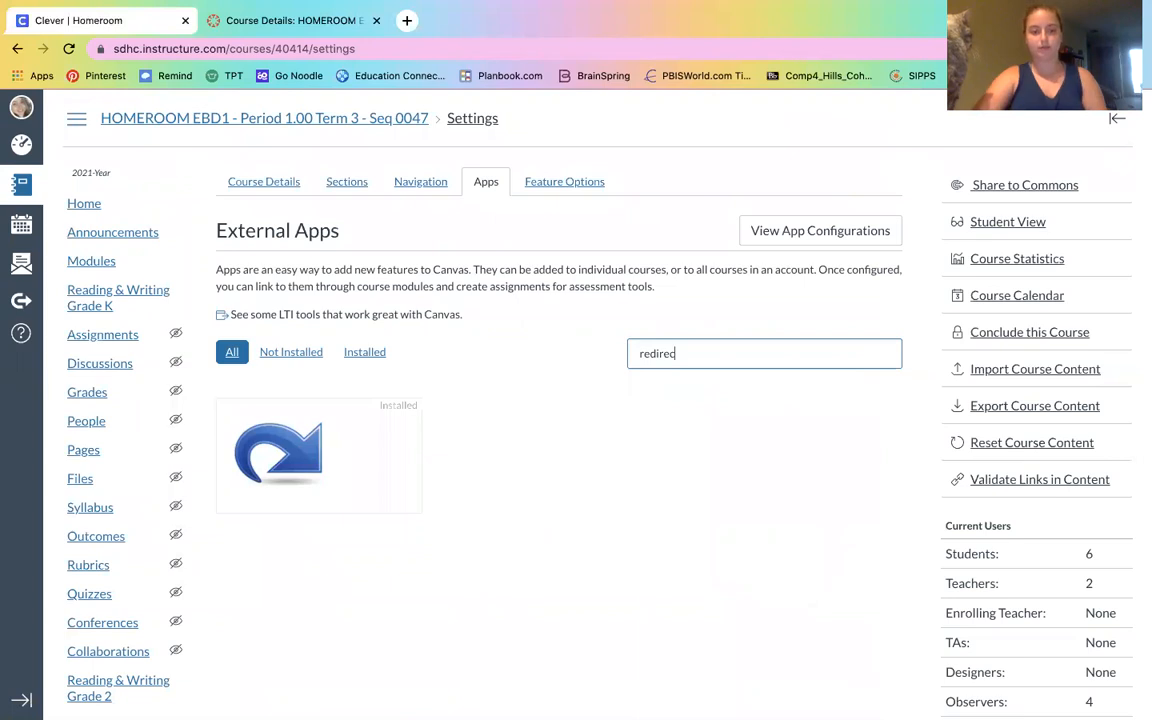
type("t")
left_click(290, 460)
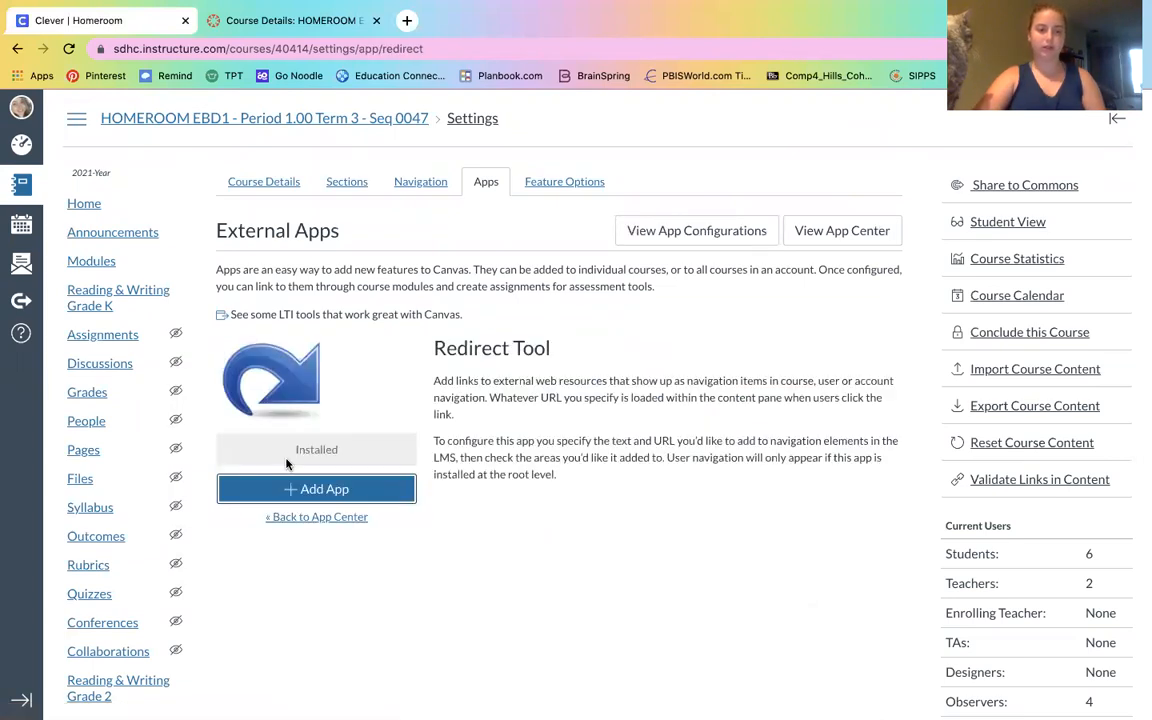
left_click(233, 487)
left_click(518, 385)
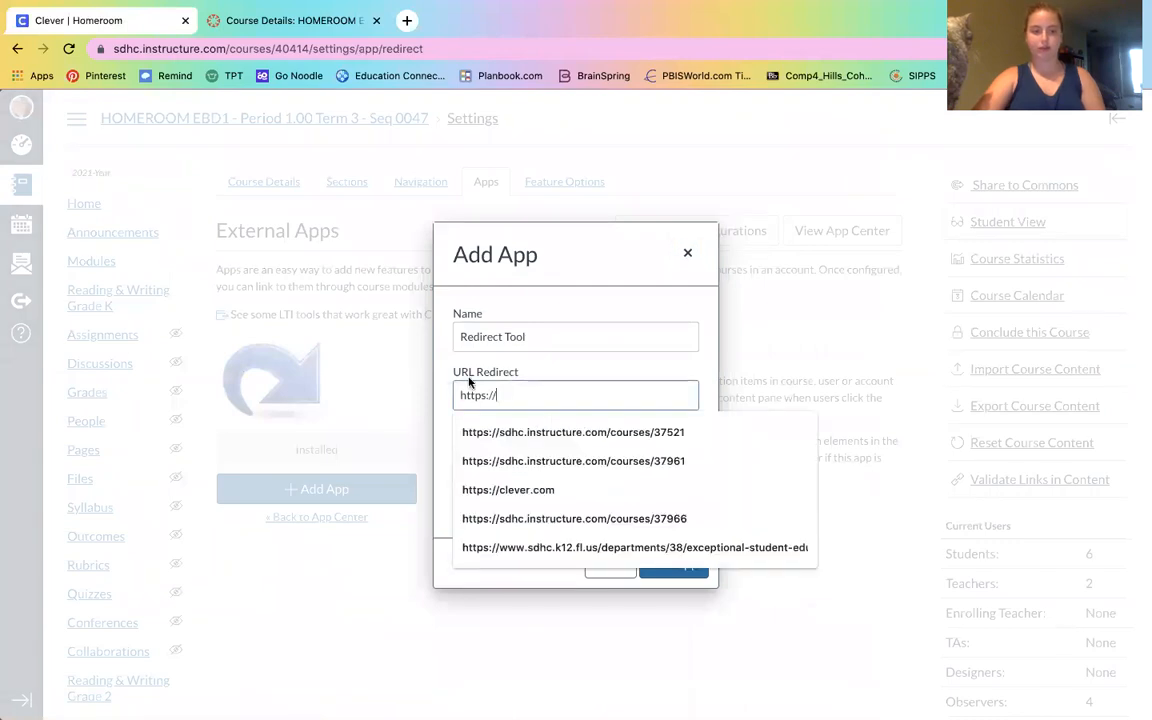
left_click_drag(518, 385, 422, 384)
key("ctrl+v")
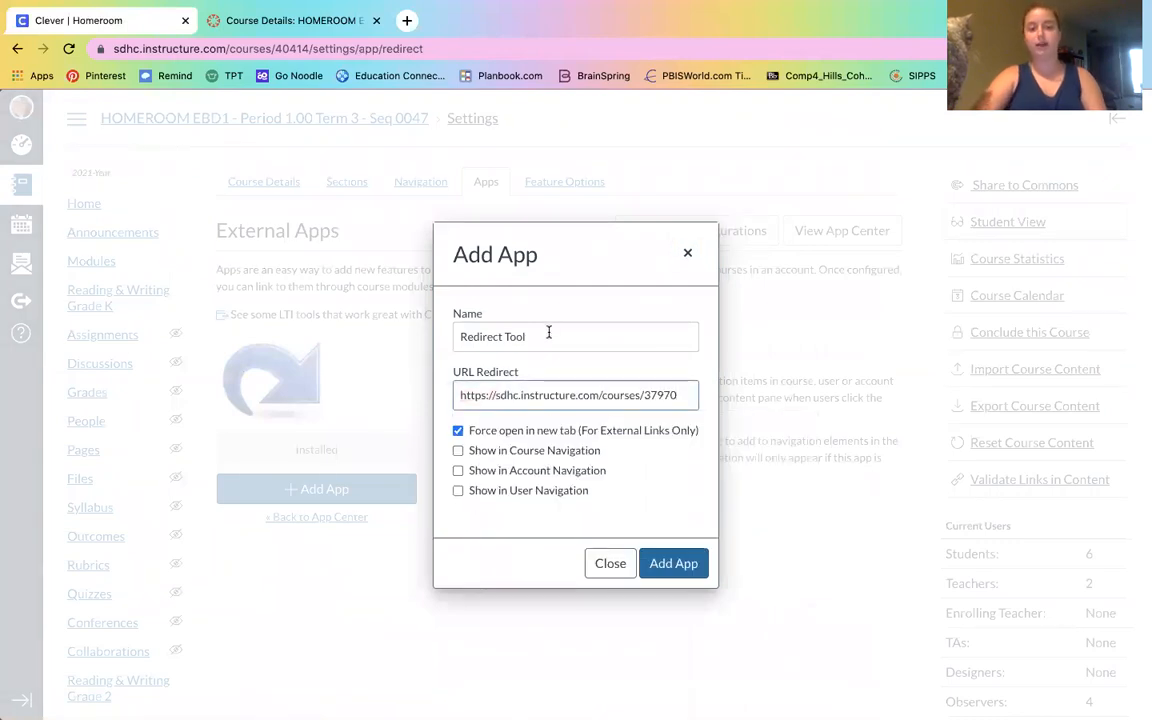
Name the link "Science Grade K", show it in course navigation without forcing a new tab, and add the app
left_click_drag(548, 336, 403, 328)
type("Sc")
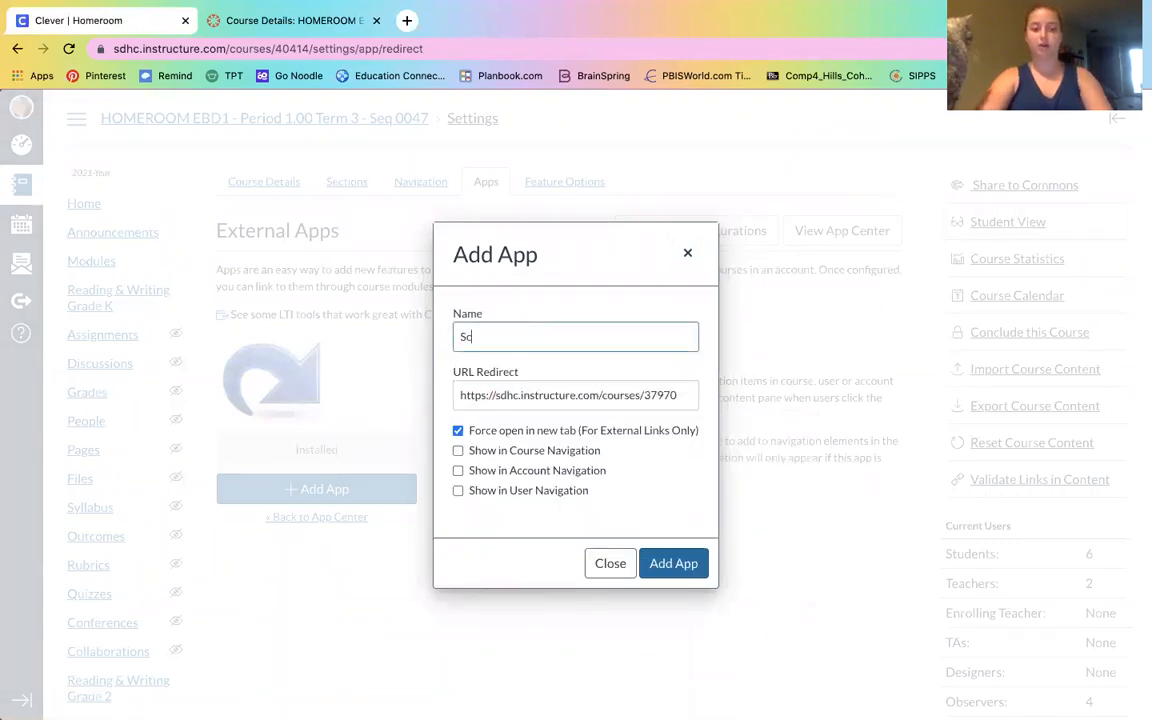
type("ience Grade K")
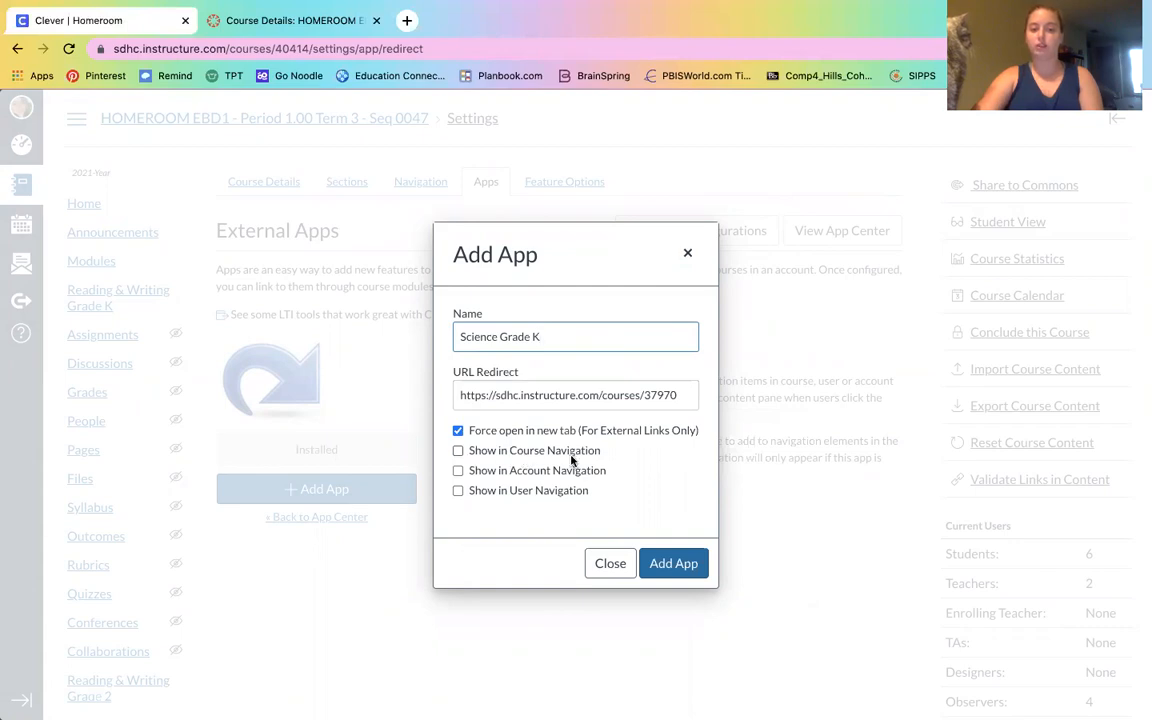
left_click(459, 452)
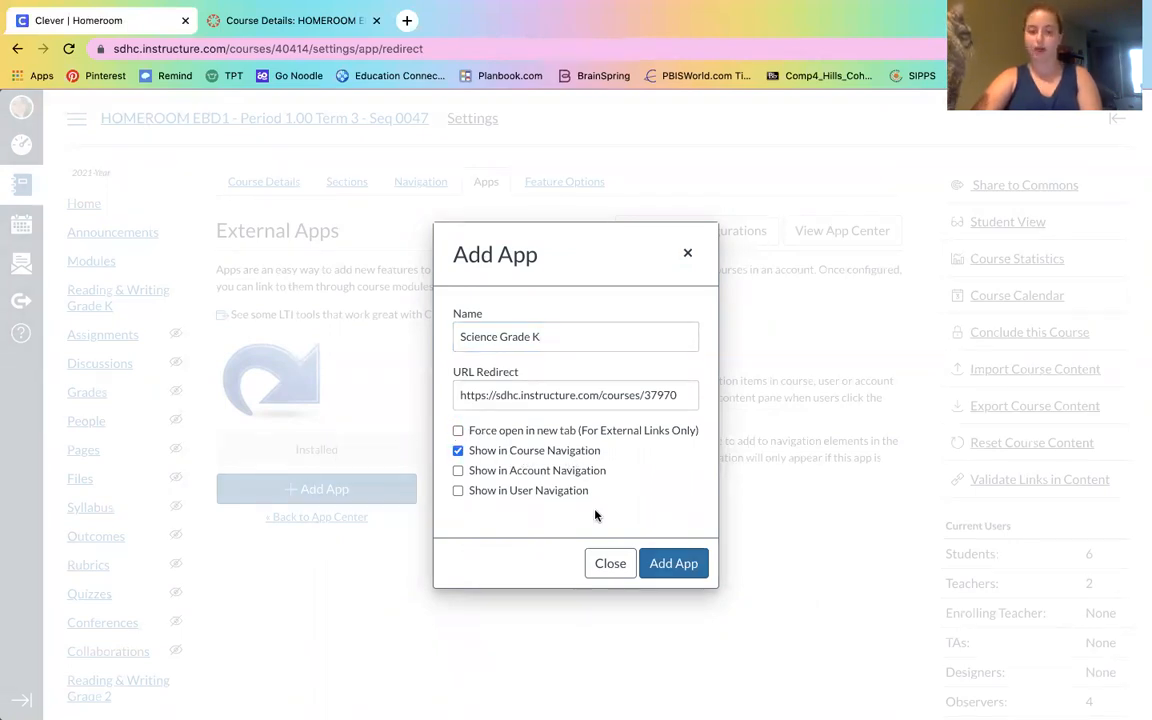
left_click(665, 565)
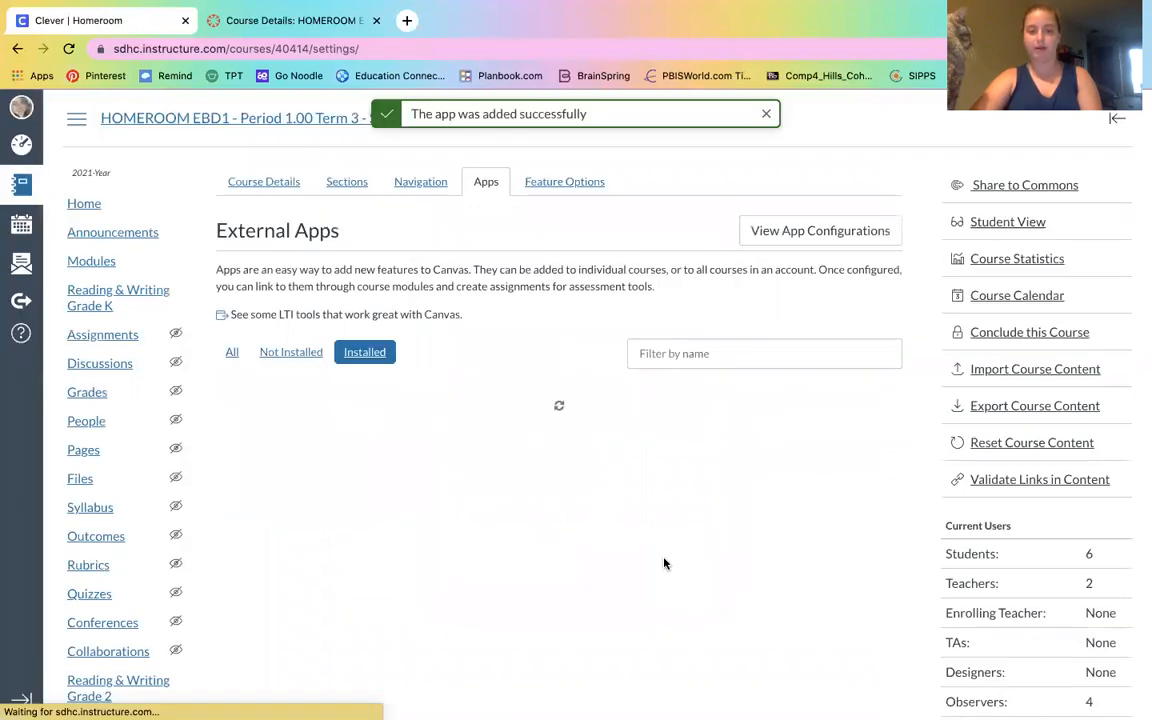
Preview the course home page in Student View to check the new navigation links, then leave Student View
left_click(75, 200)
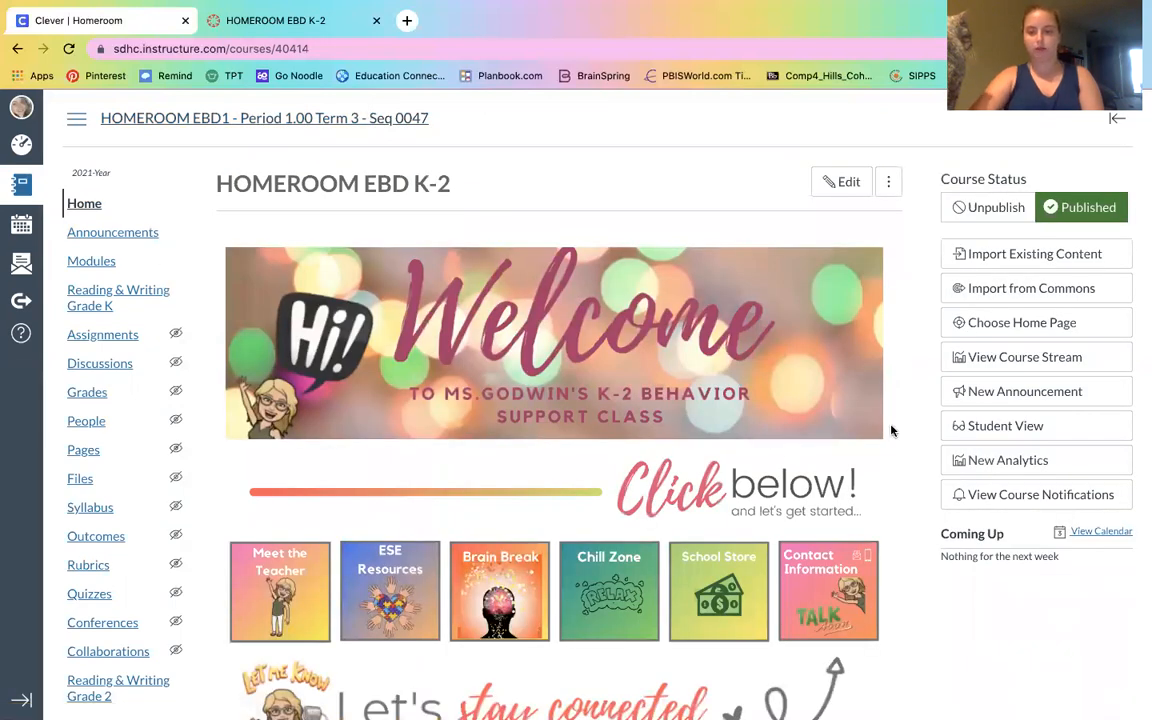
left_click(990, 428)
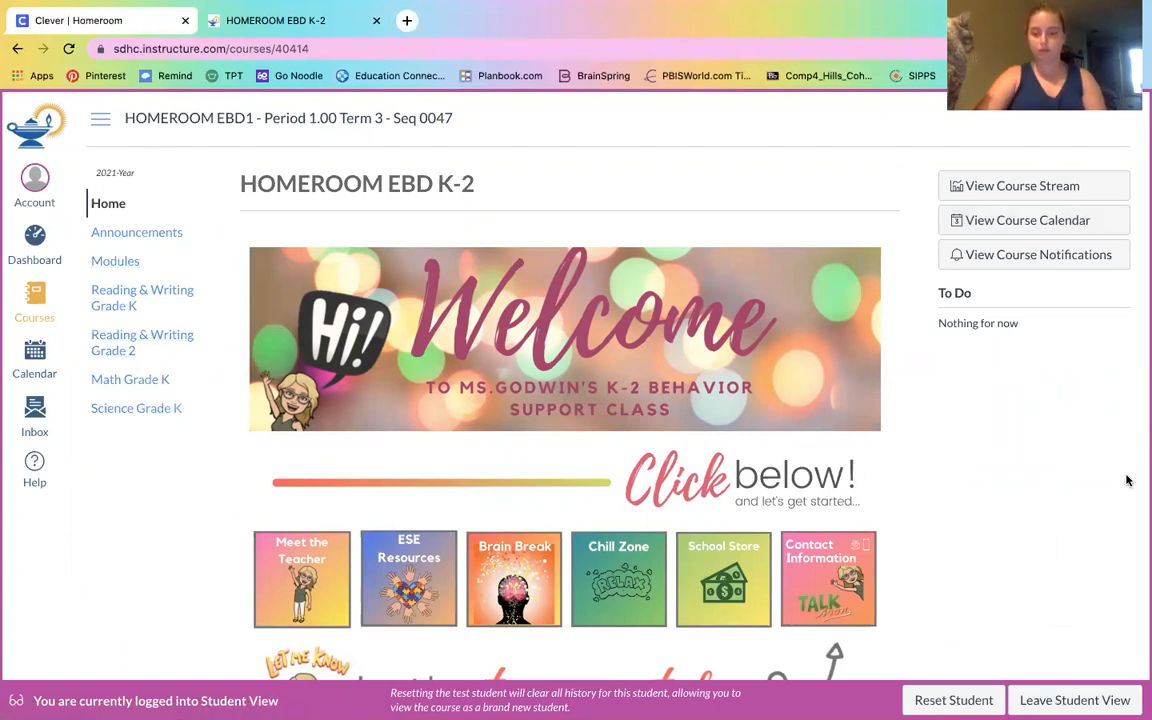
left_click(1074, 700)
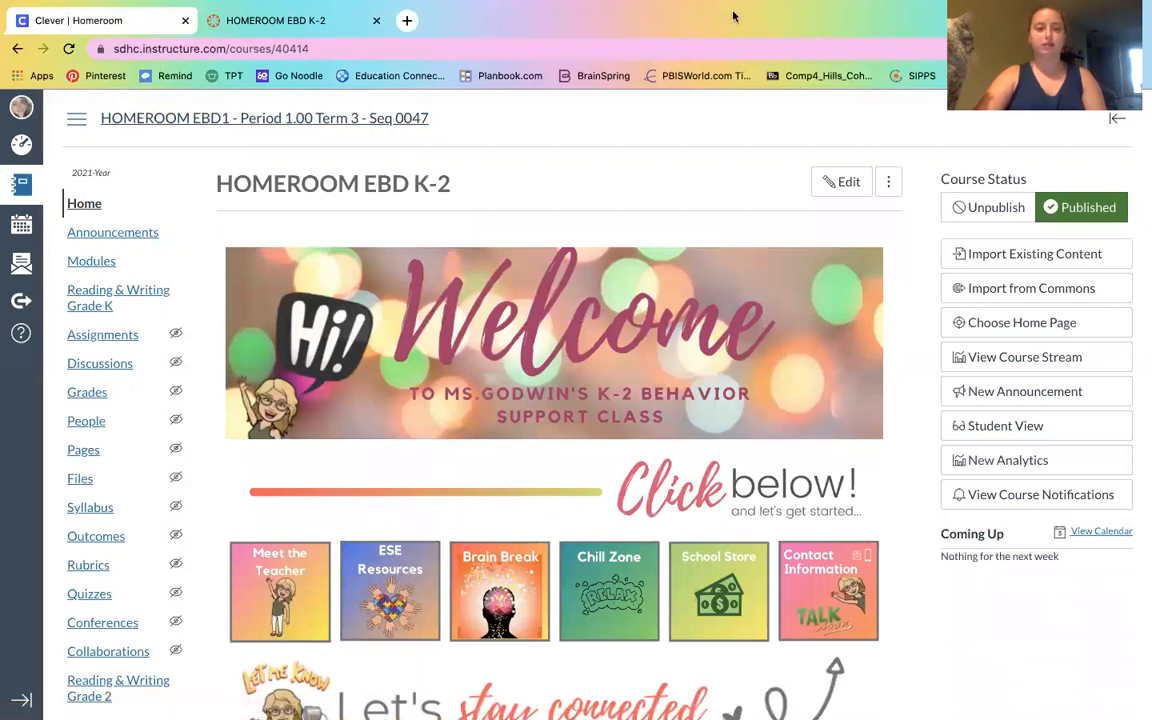
Open the Reading & Writing -GR KG course from the dashboard and copy its page address
left_click(22, 148)
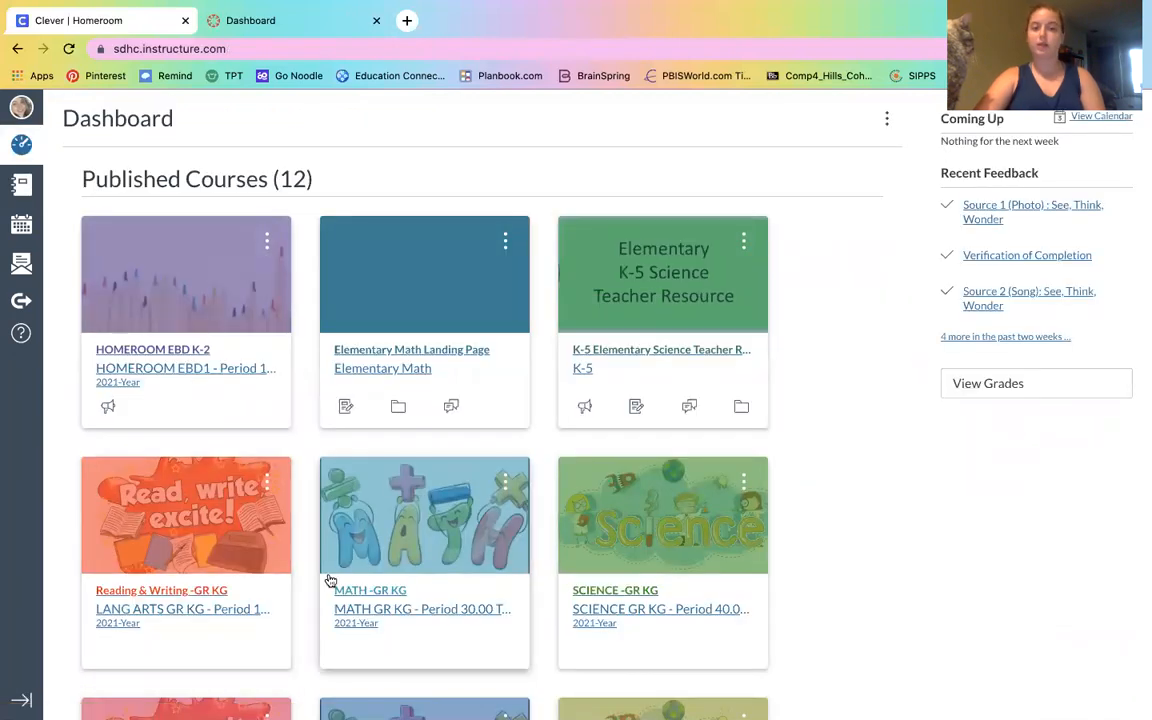
left_click(138, 526)
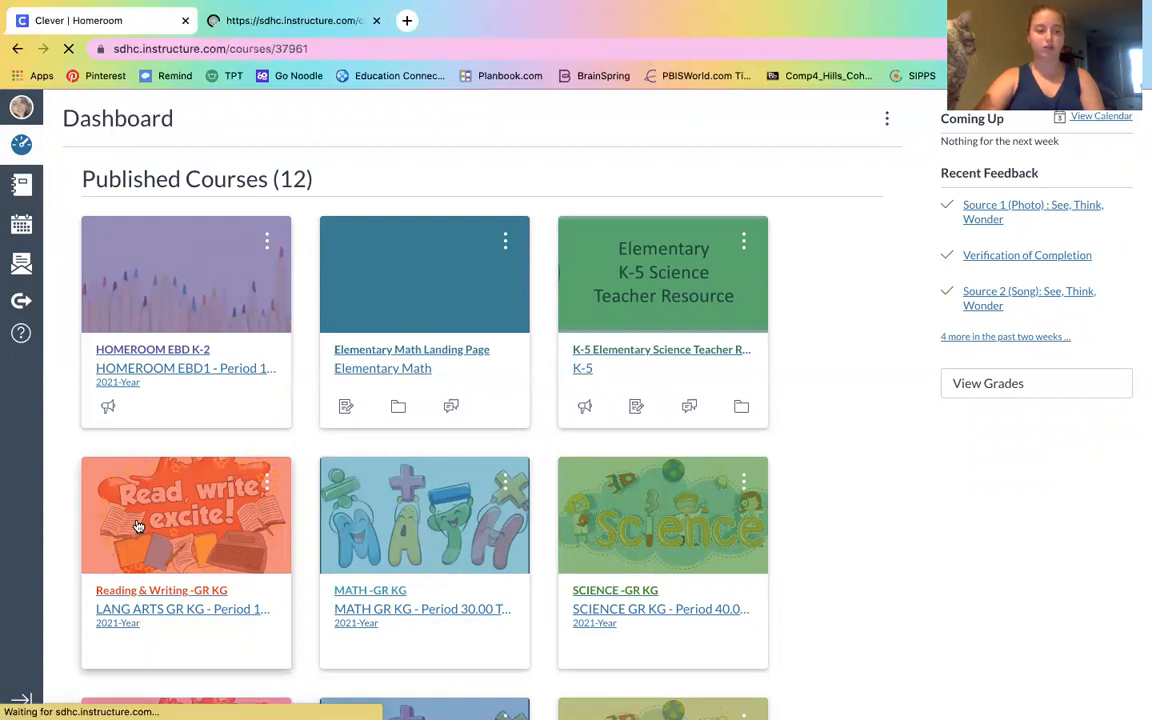
left_click(268, 50)
key("ctrl+c")
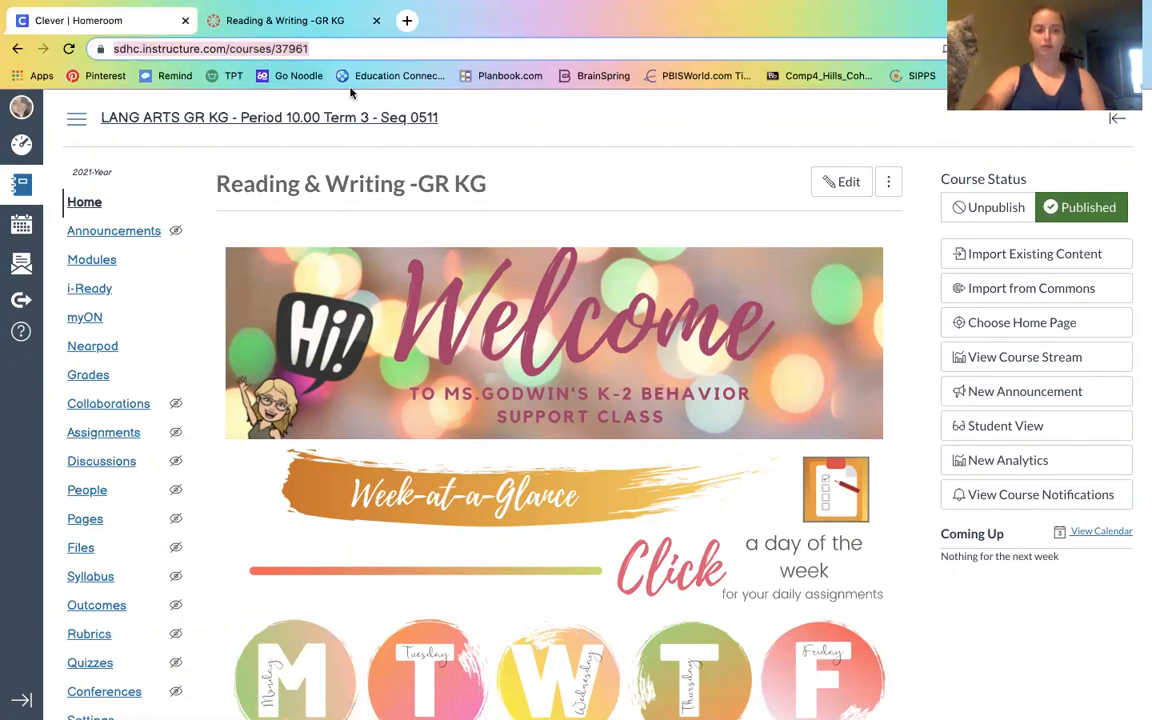
Return to the HOMEROOM EBD K-2 course from the dashboard and open its home page for editing
left_click(20, 145)
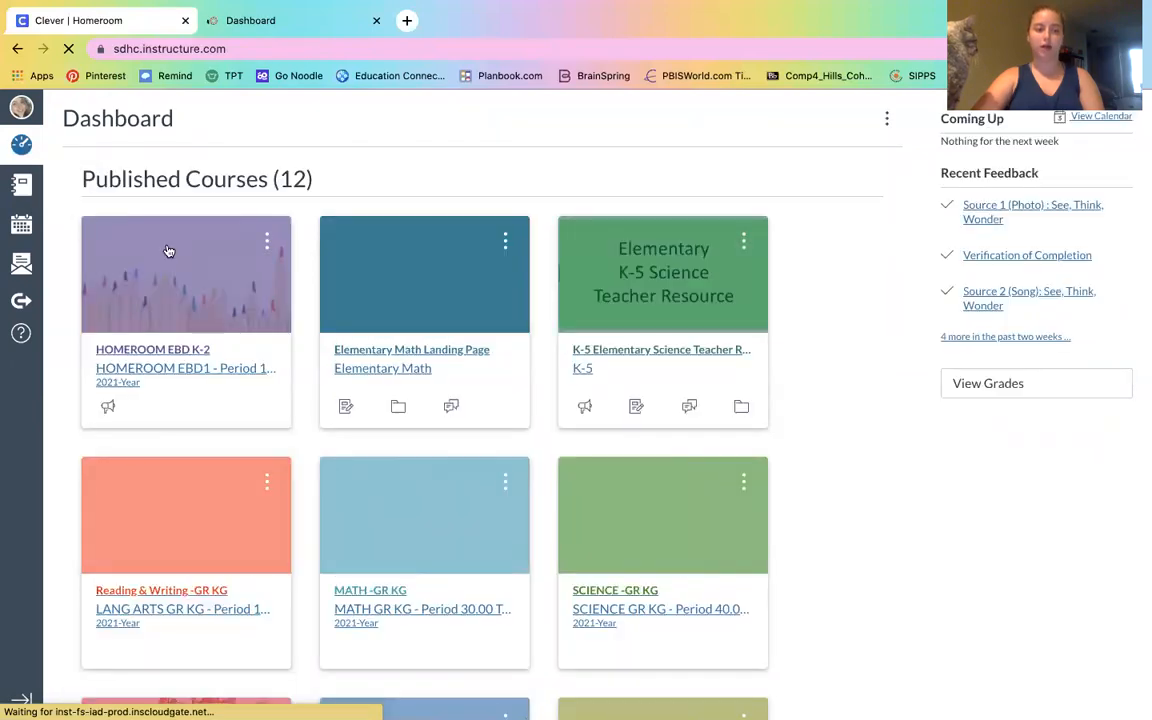
left_click(169, 253)
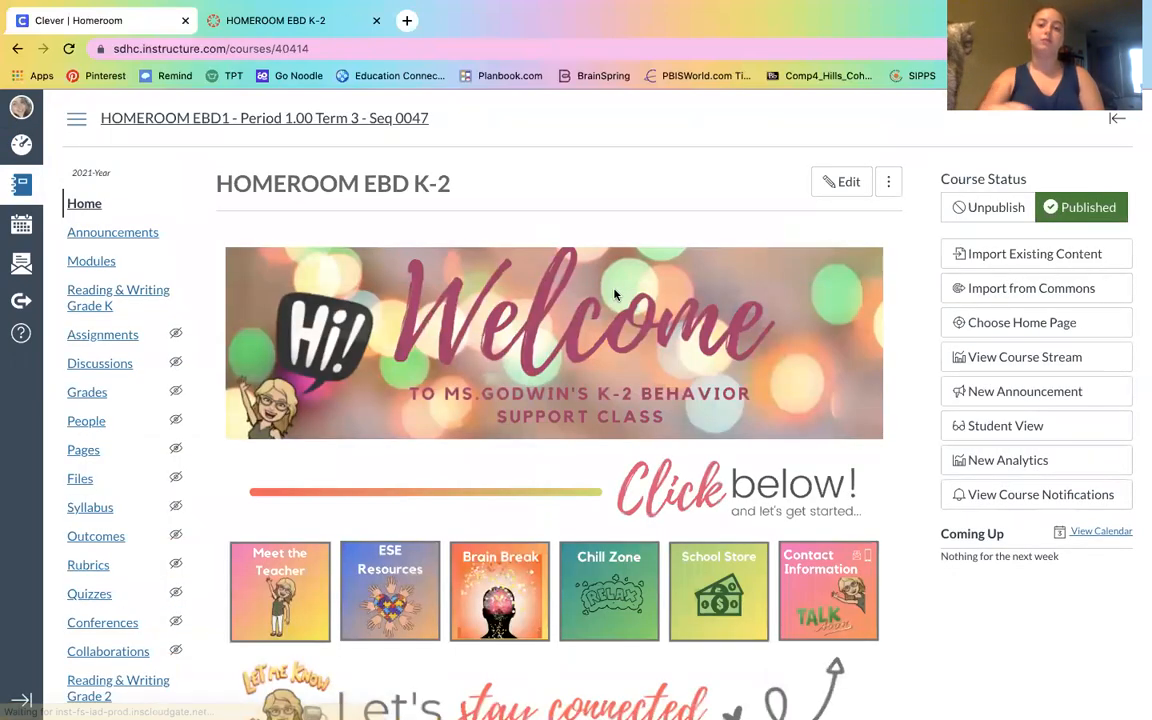
left_click(831, 190)
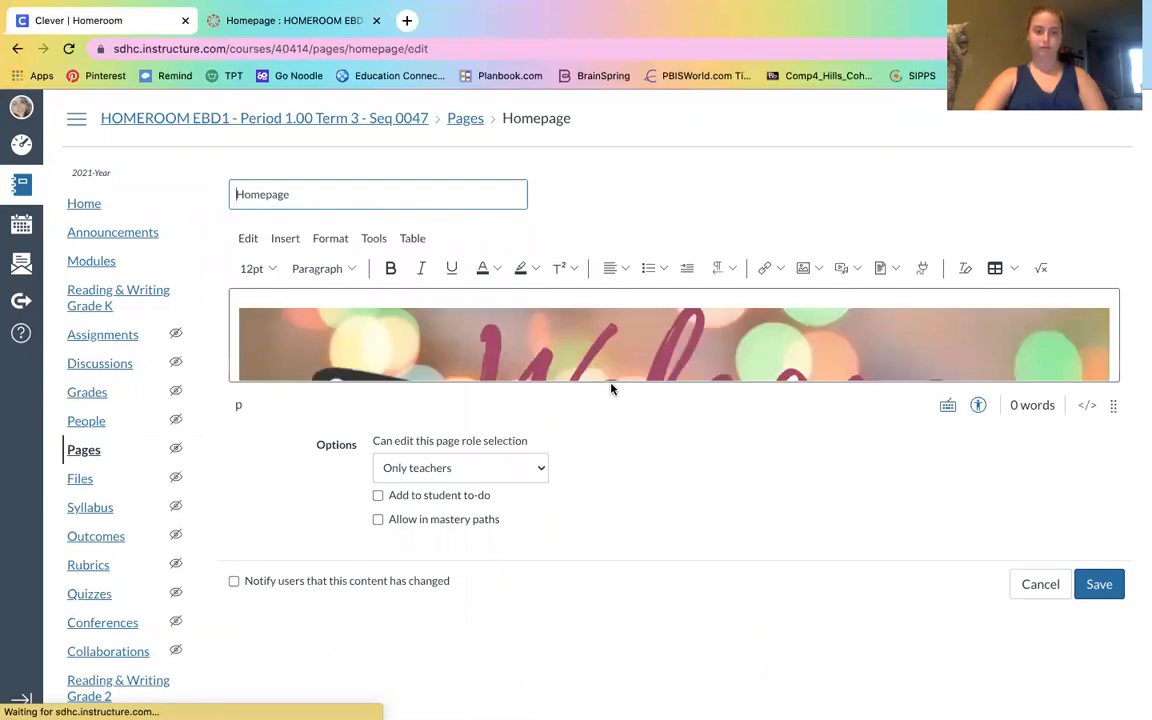
Enlarge the editor and add an empty line below the row of button images
left_click_drag(1113, 404, 1112, 617)
key("Down")
key("Down")
key("Down")
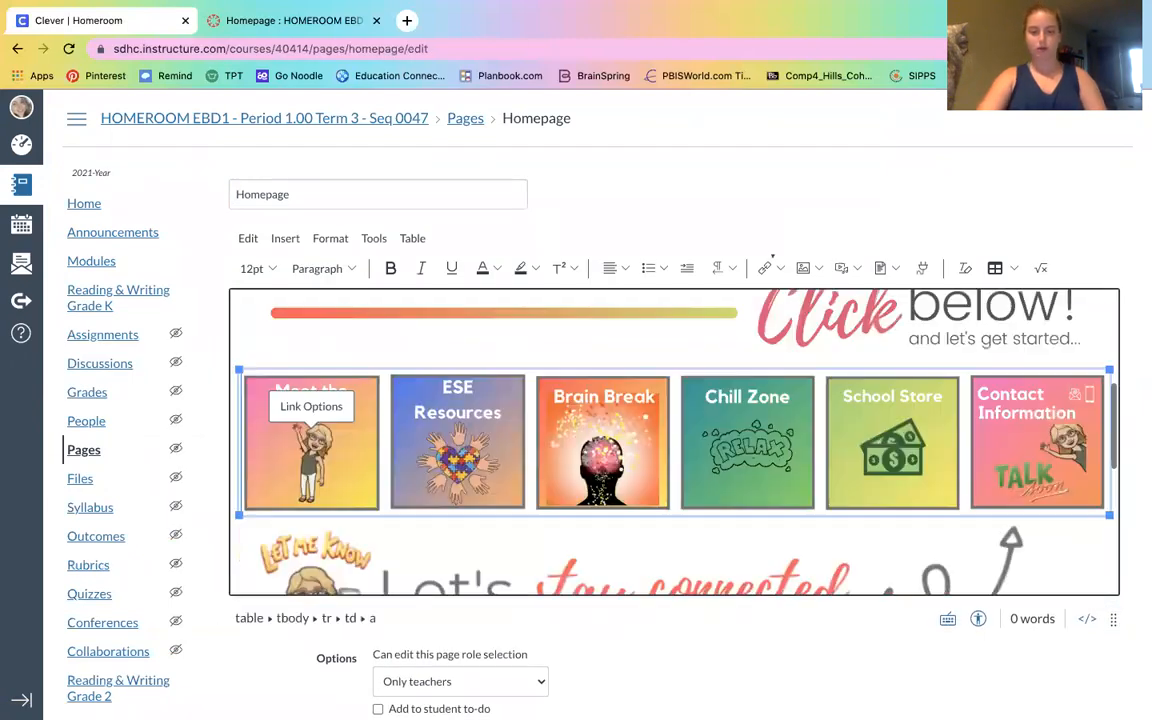
key("Return")
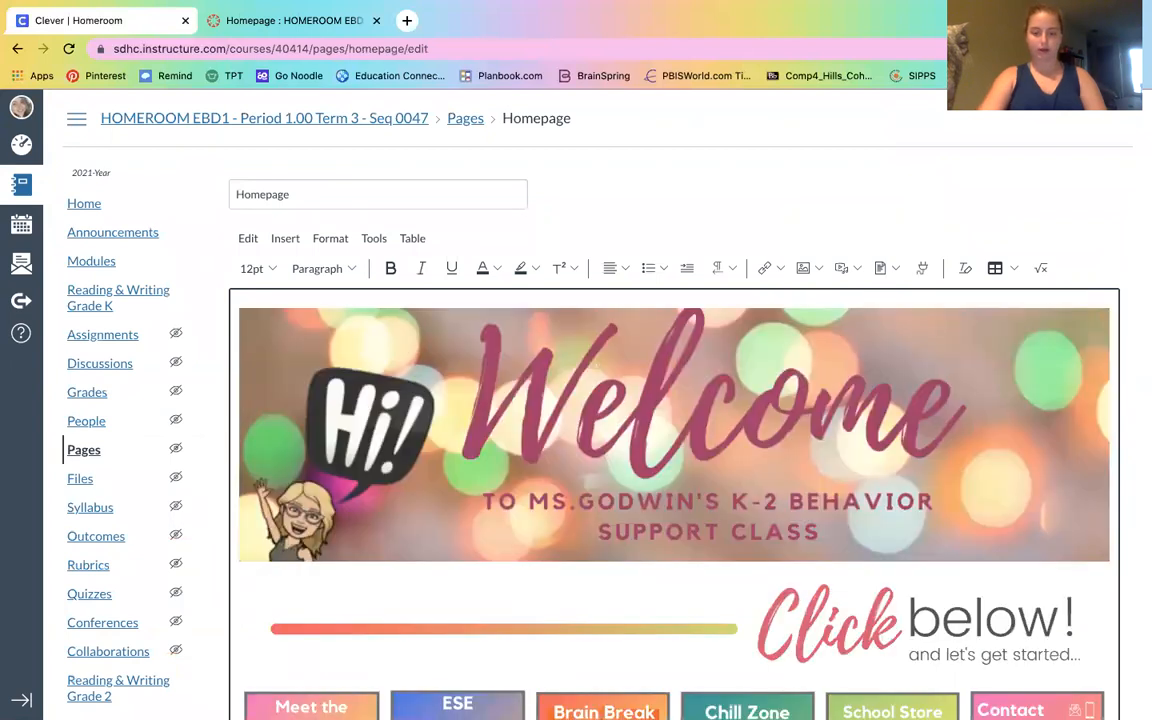
key("Up")
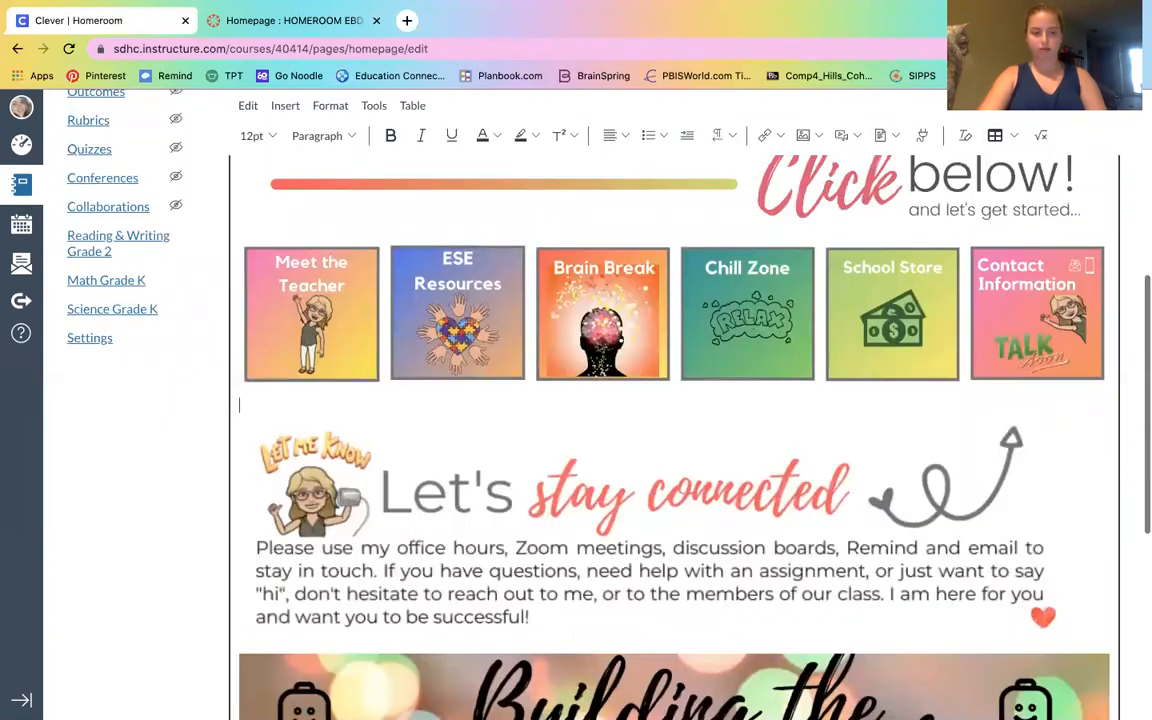
left_click(813, 140)
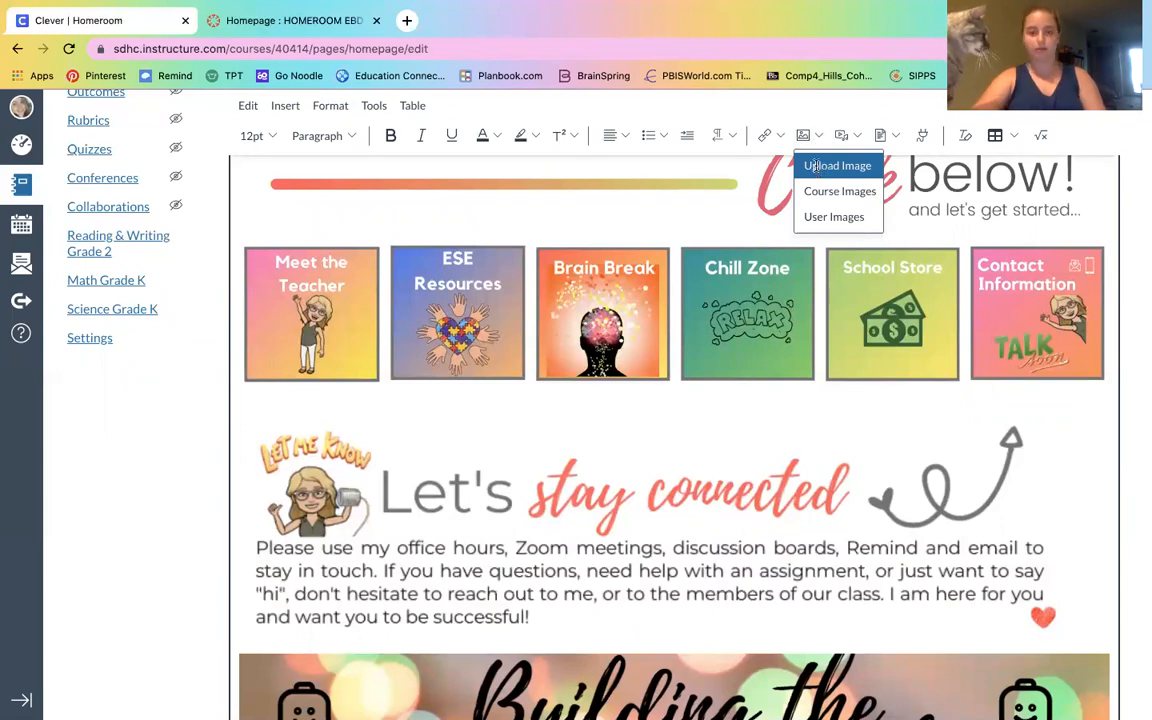
left_click(816, 167)
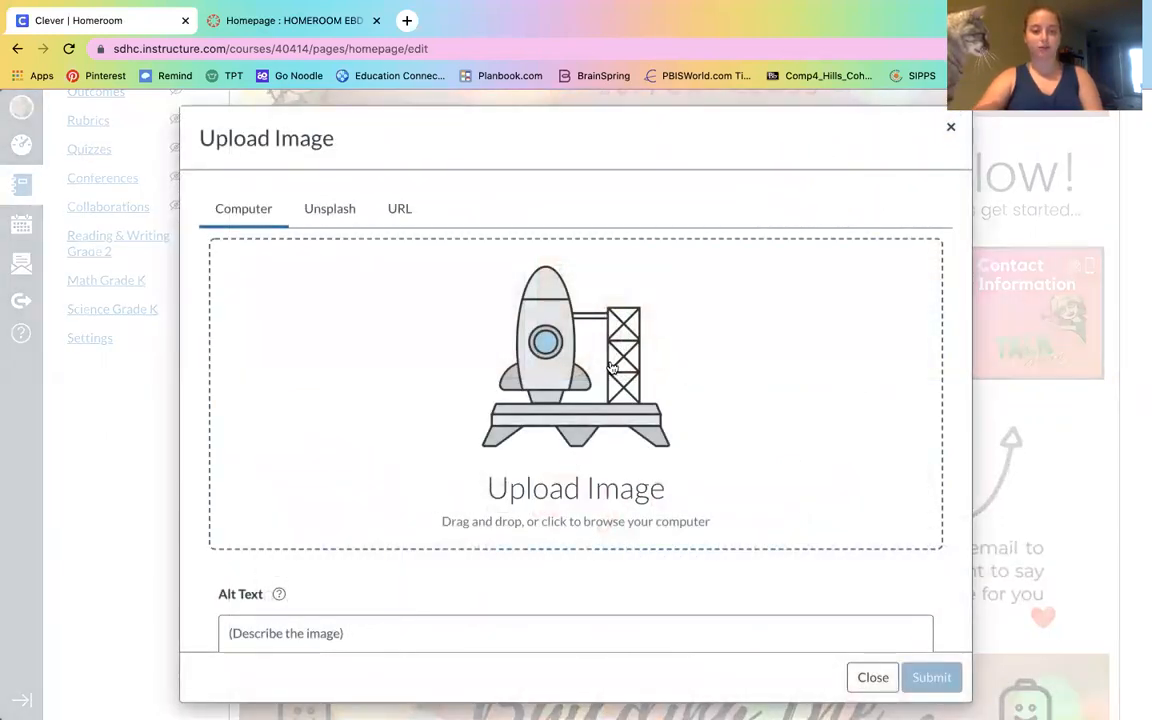
left_click(612, 368)
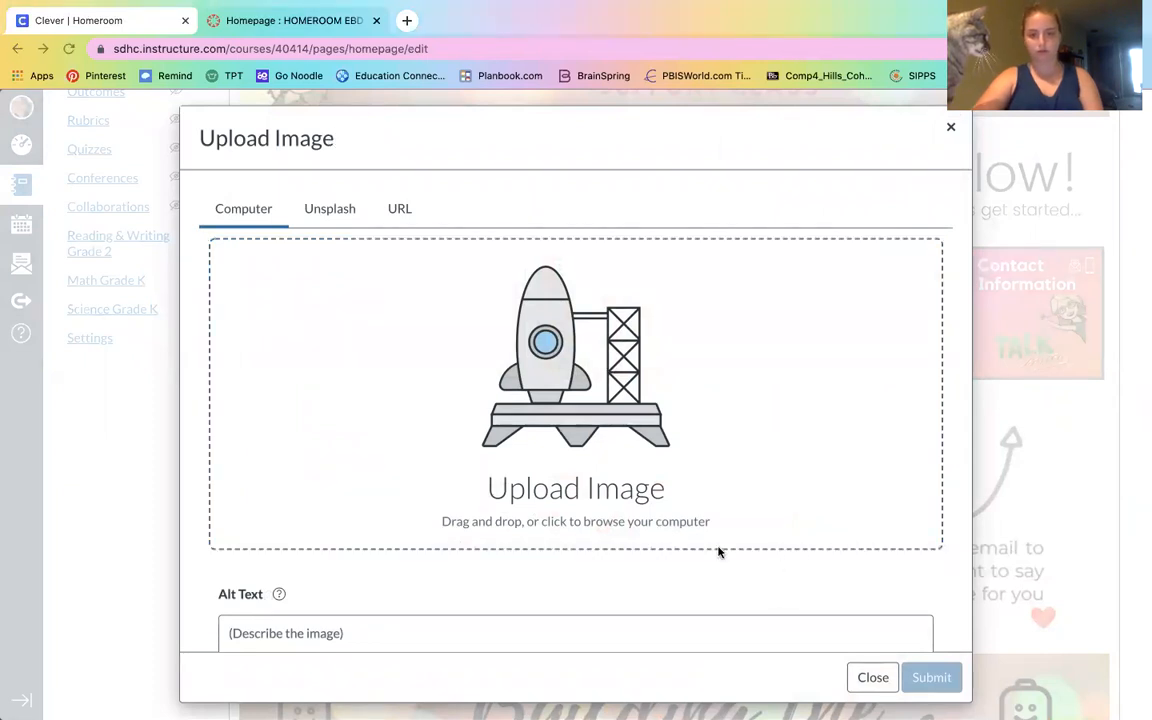
left_click(875, 678)
Insert the waving Bitmoji picture from the course images below the button row
left_click(803, 136)
left_click(815, 188)
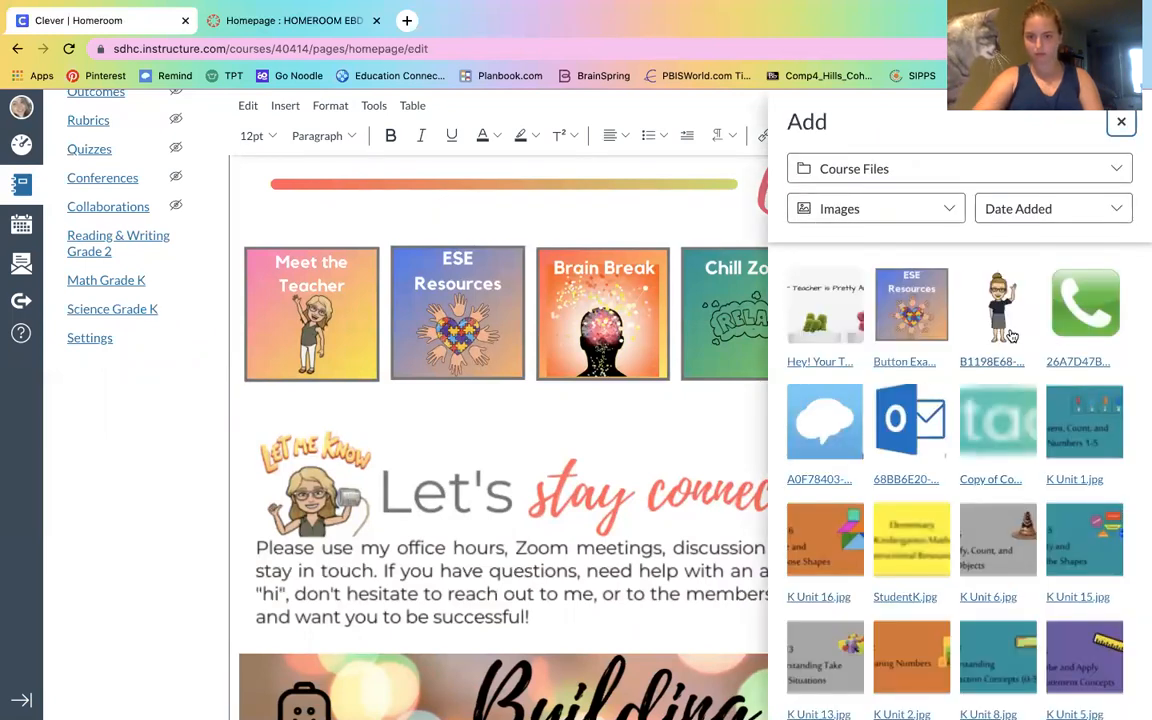
left_click(899, 286)
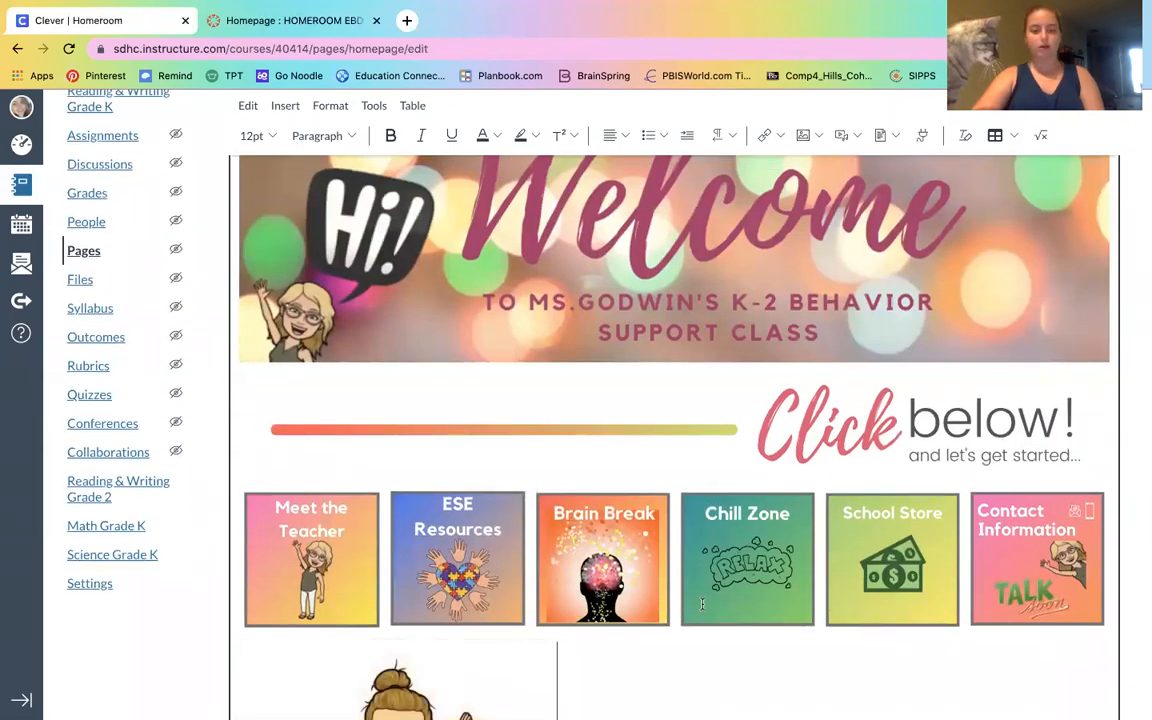
scroll(727, 702, "down", 9)
scroll(727, 600, "up", 5)
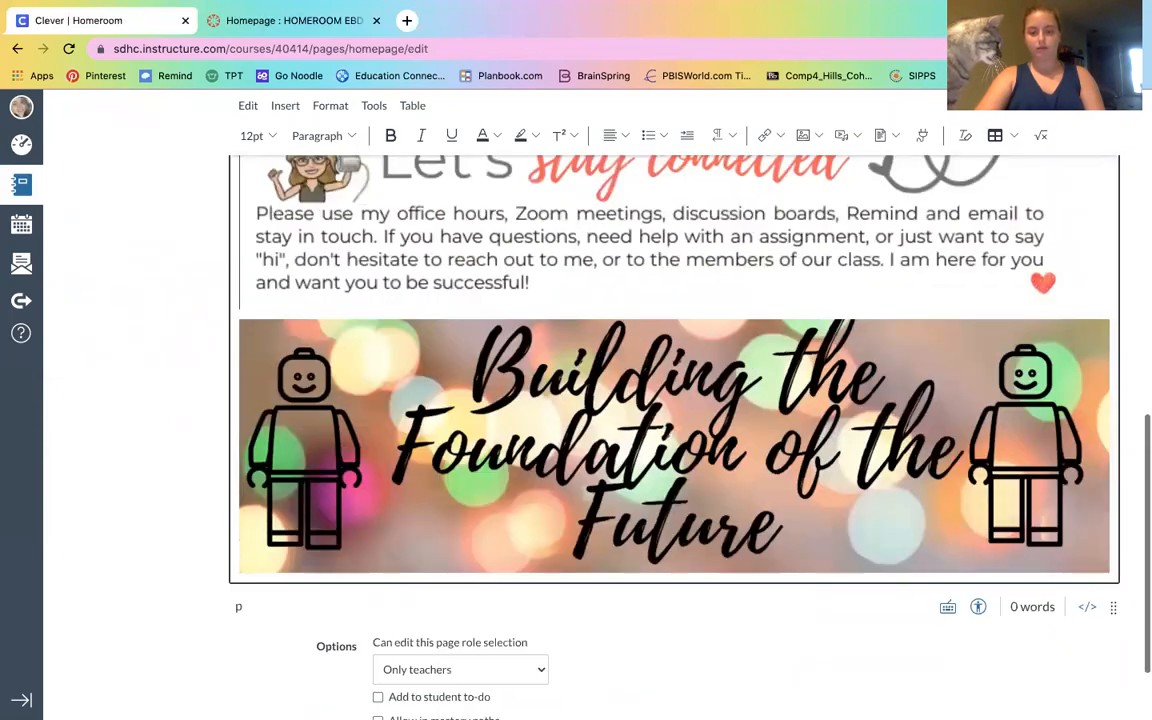
left_click(967, 163)
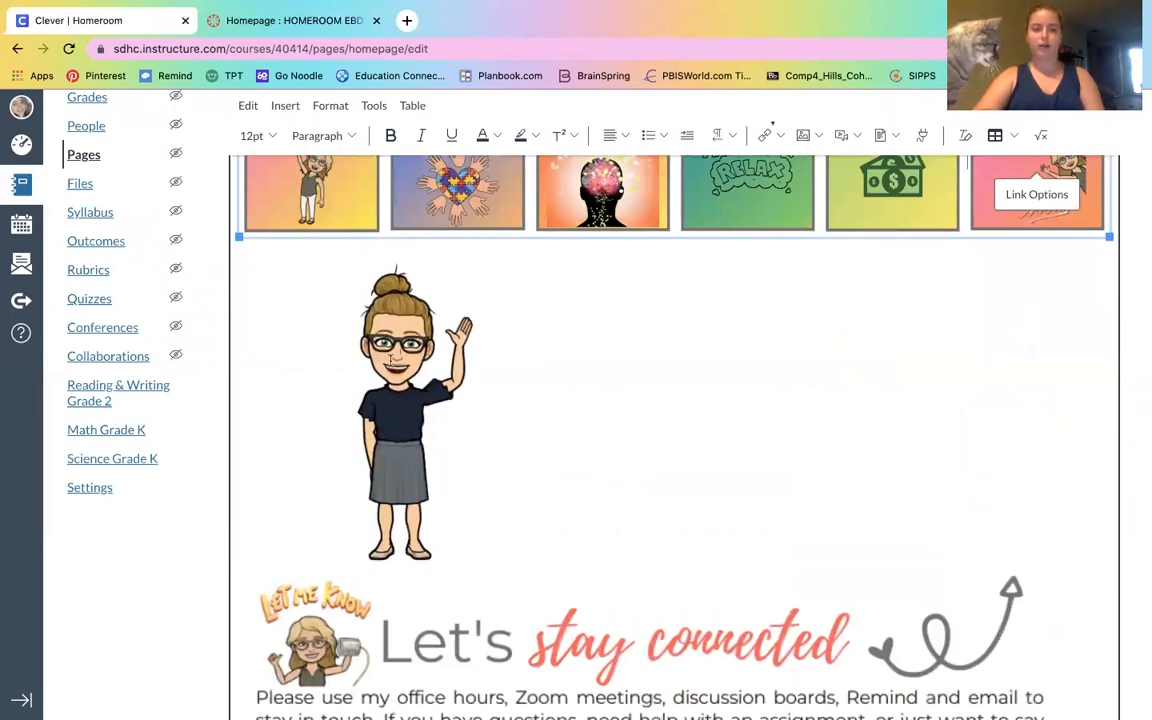
left_click(391, 360)
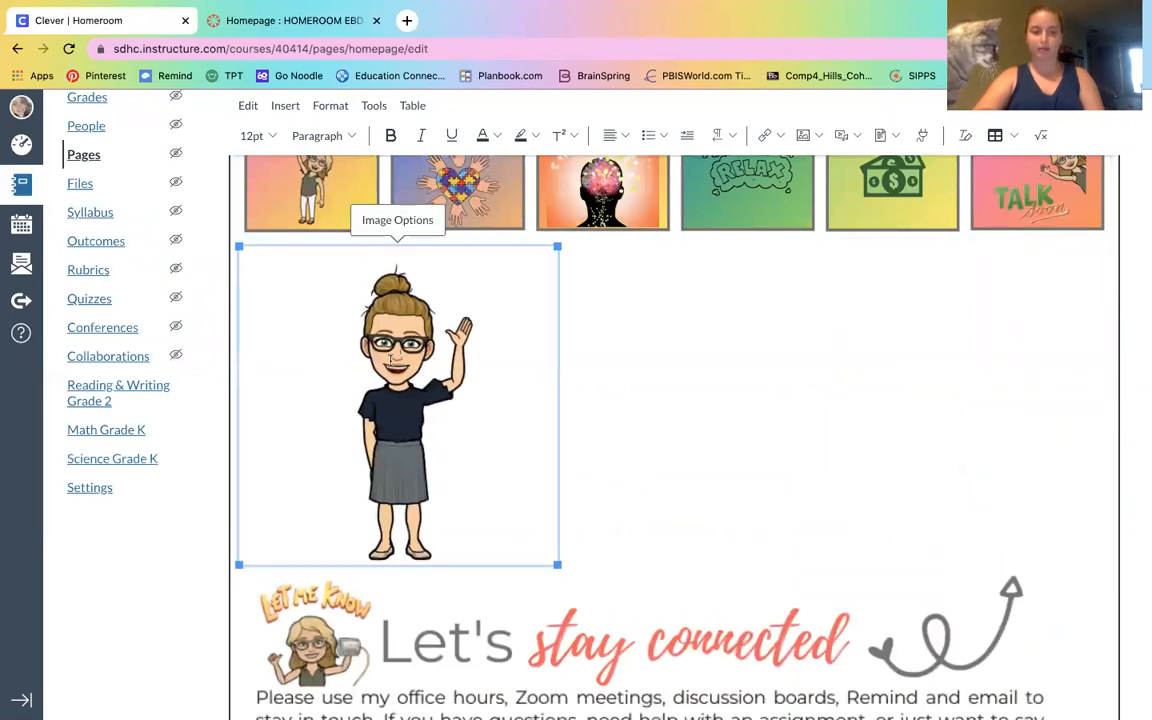
left_click(765, 137)
left_click(782, 168)
left_click(493, 410)
key("ctrl+v")
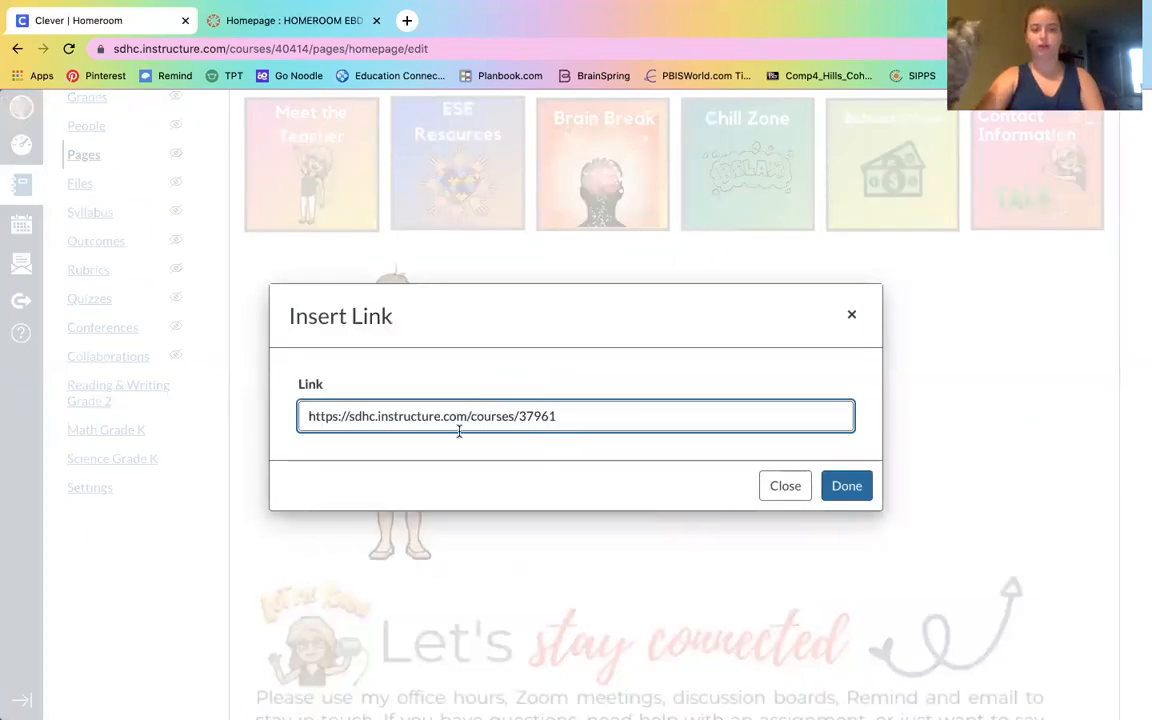
left_click(845, 485)
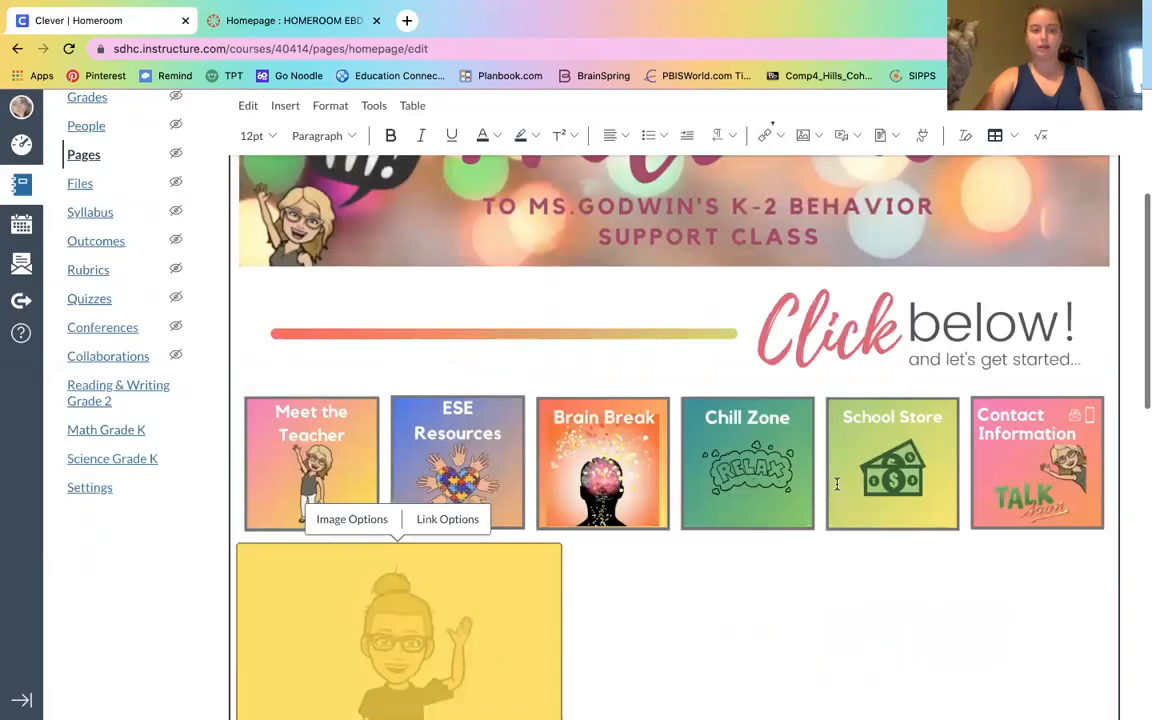
Save the edited homepage
left_click(1131, 501)
scroll(1131, 501, "down", 2)
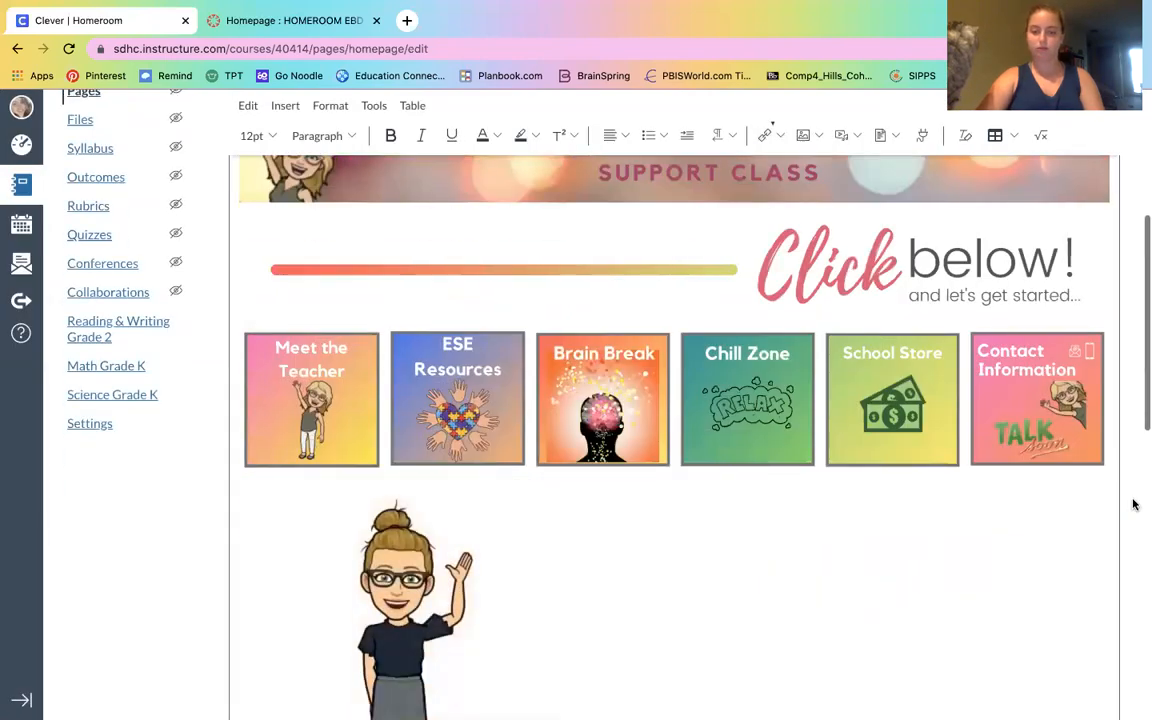
scroll(1133, 504, "down", 10)
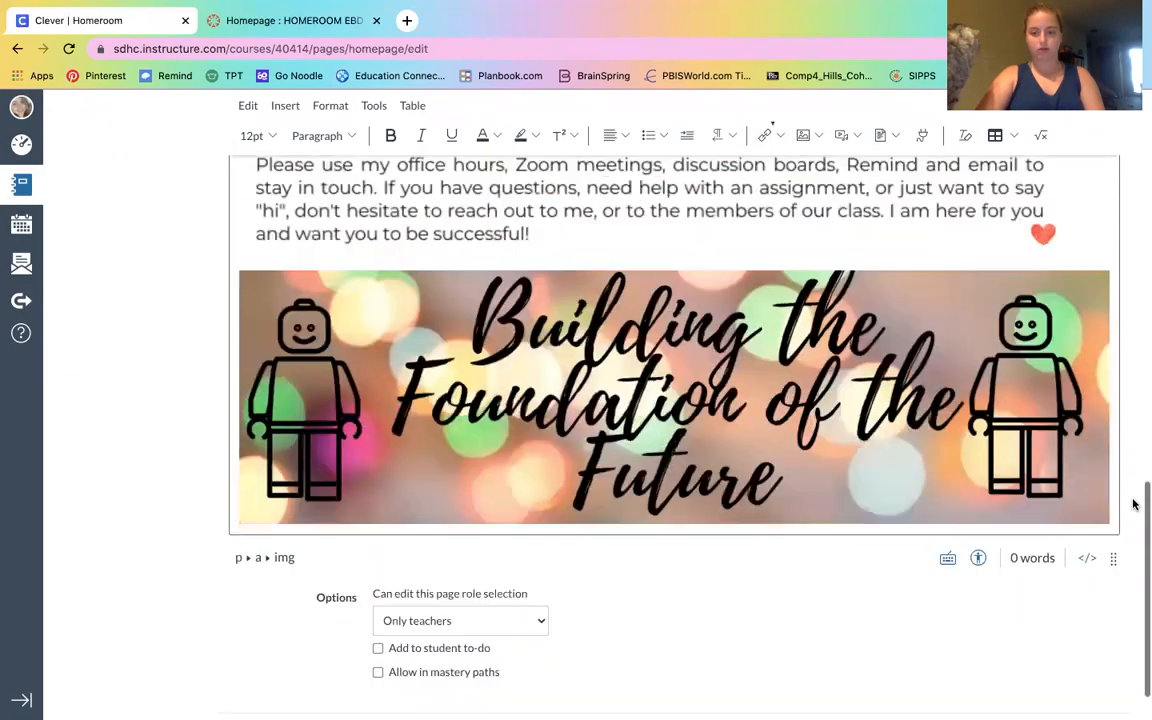
scroll(1133, 504, "down", 1)
left_click(1098, 677)
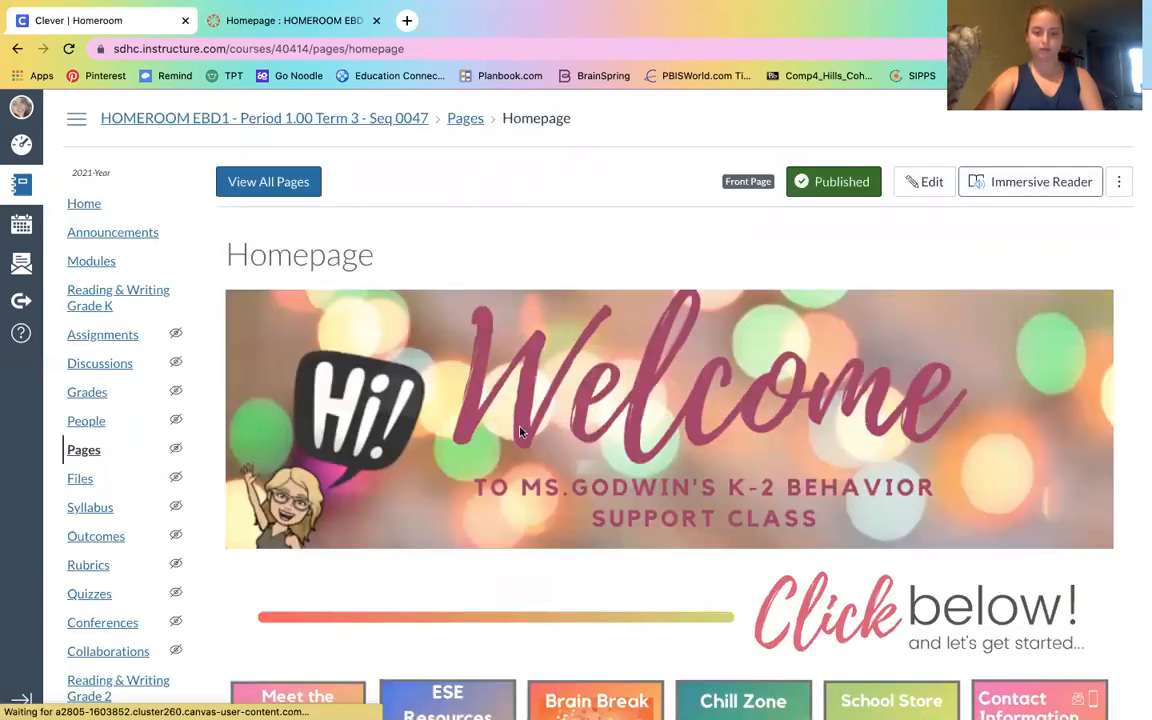
Follow the Bitmoji image link on the saved homepage to test it
scroll(520, 432, "down", 1)
scroll(520, 432, "down", 5)
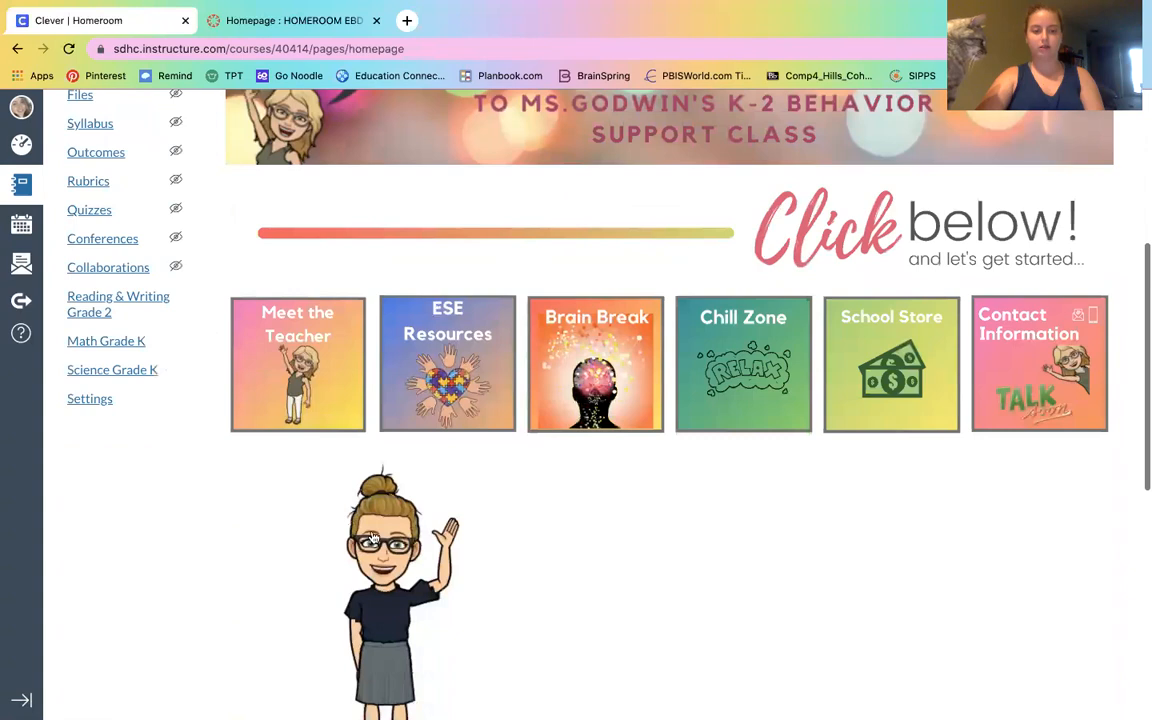
left_click(371, 540)
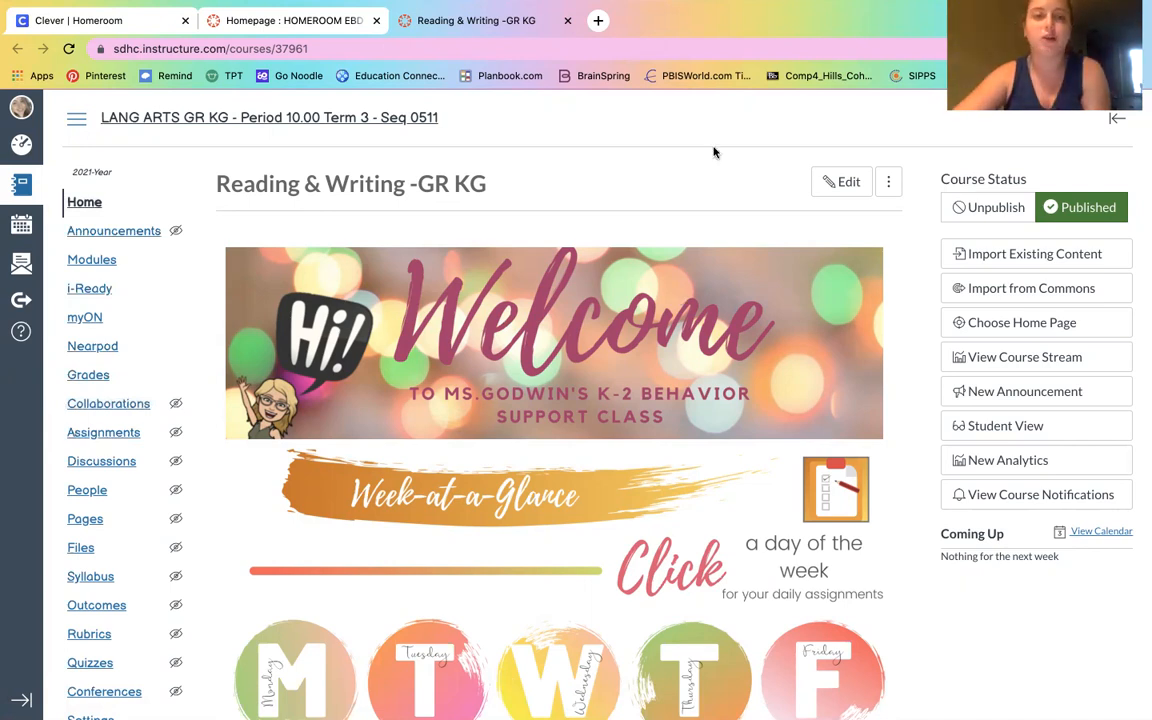
mouse_move(500, 8)
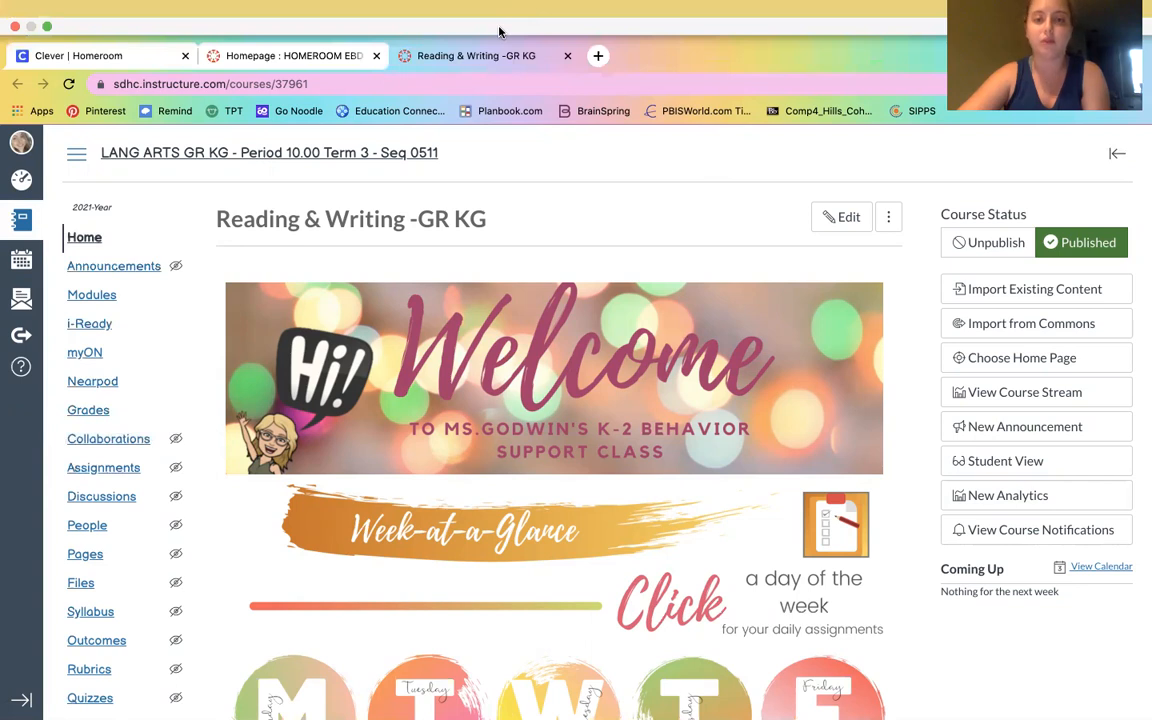